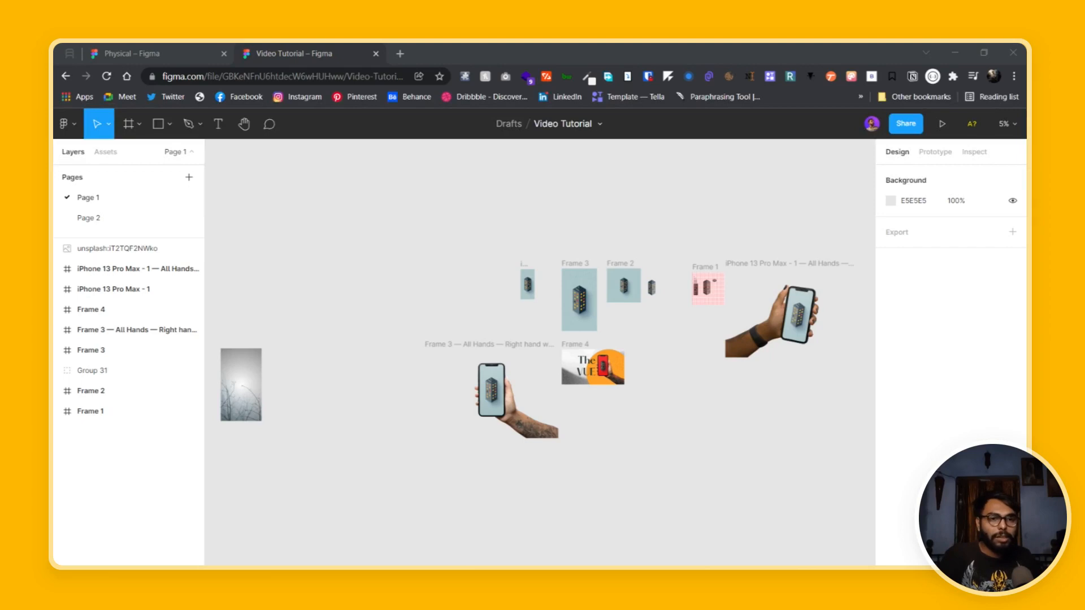
# - View the Physical plugin's community page, then return to the Video Tutorial file
pyautogui.click(141, 492)
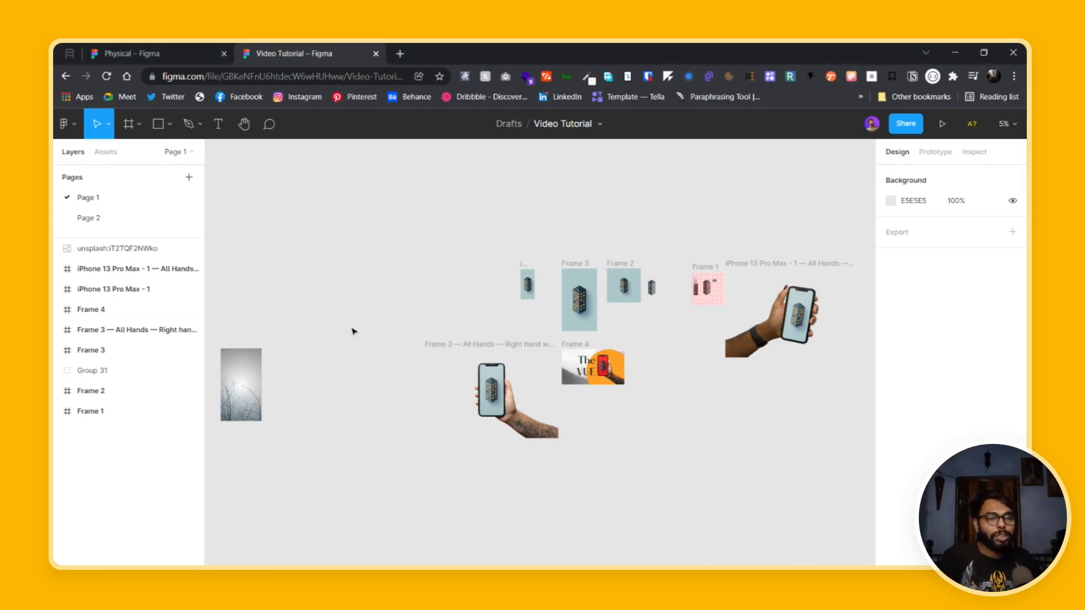
pyautogui.click(135, 51)
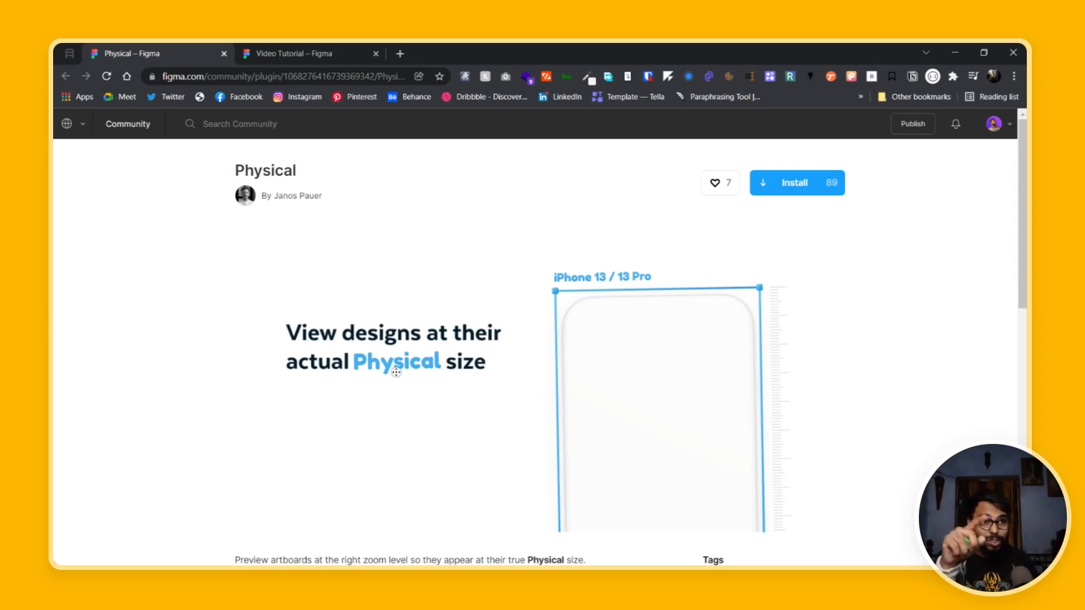
pyautogui.click(309, 54)
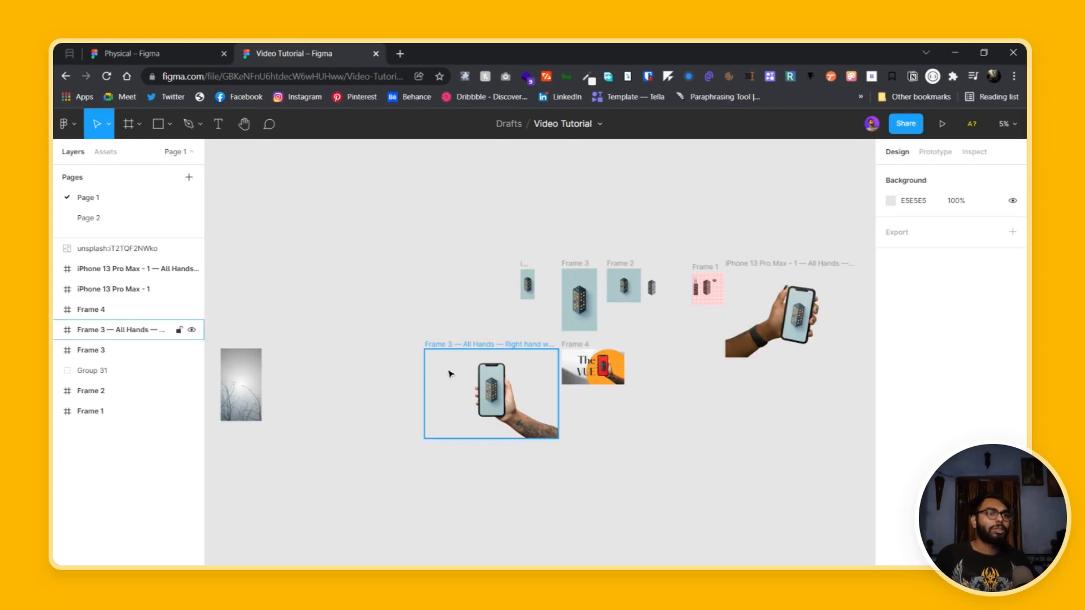
# - Select Frame 3, hide the interface and search the commands and plugins for "phys"
pyautogui.moveTo(453, 453); pyautogui.dragTo(351, 479)
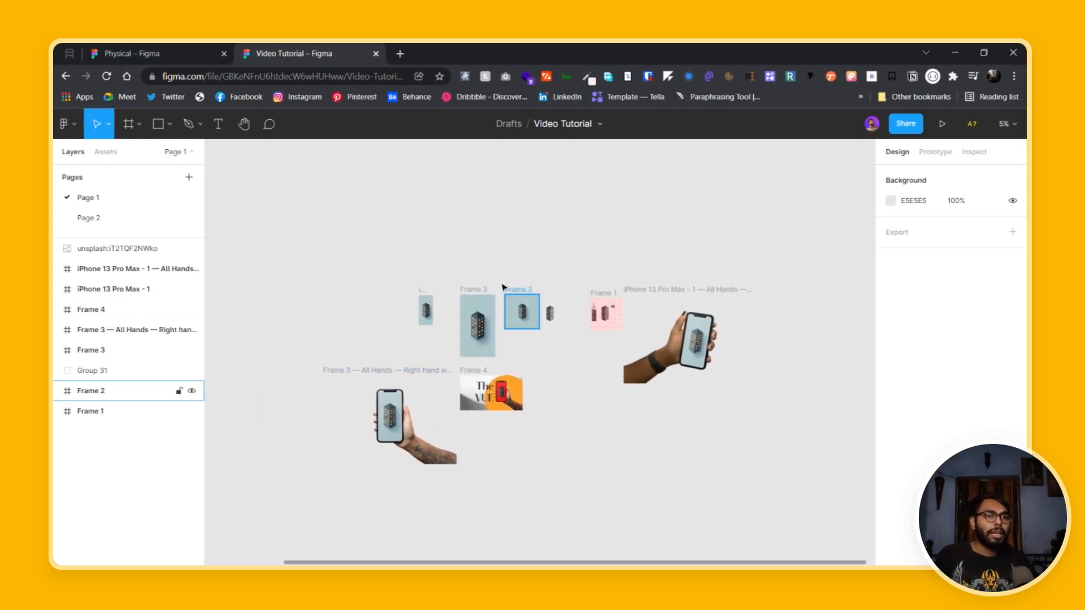
pyautogui.click(472, 290)
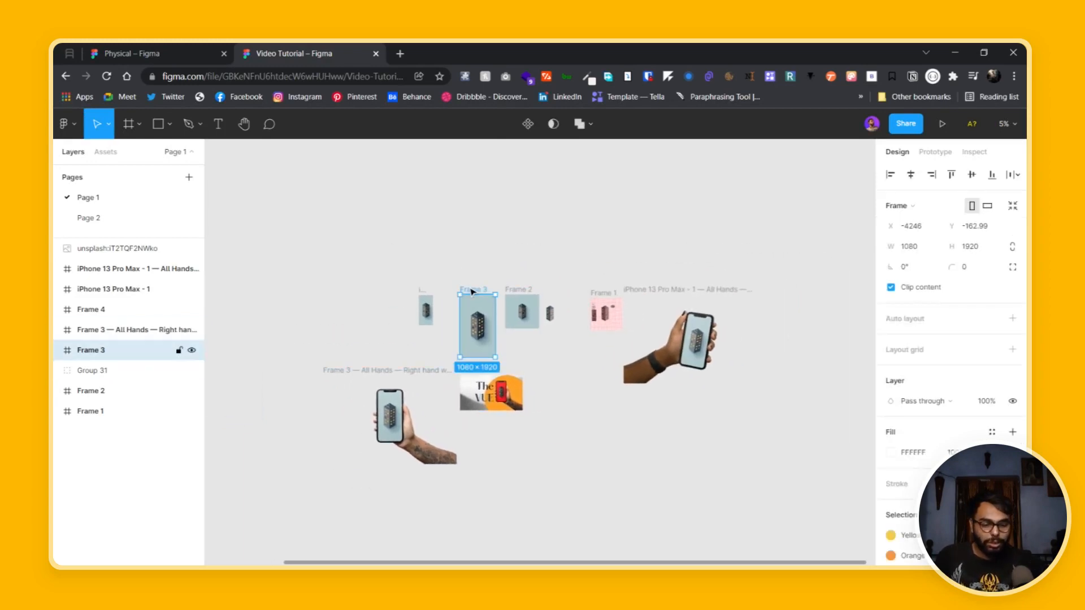
pyautogui.hotkey('ctrl', '\\')
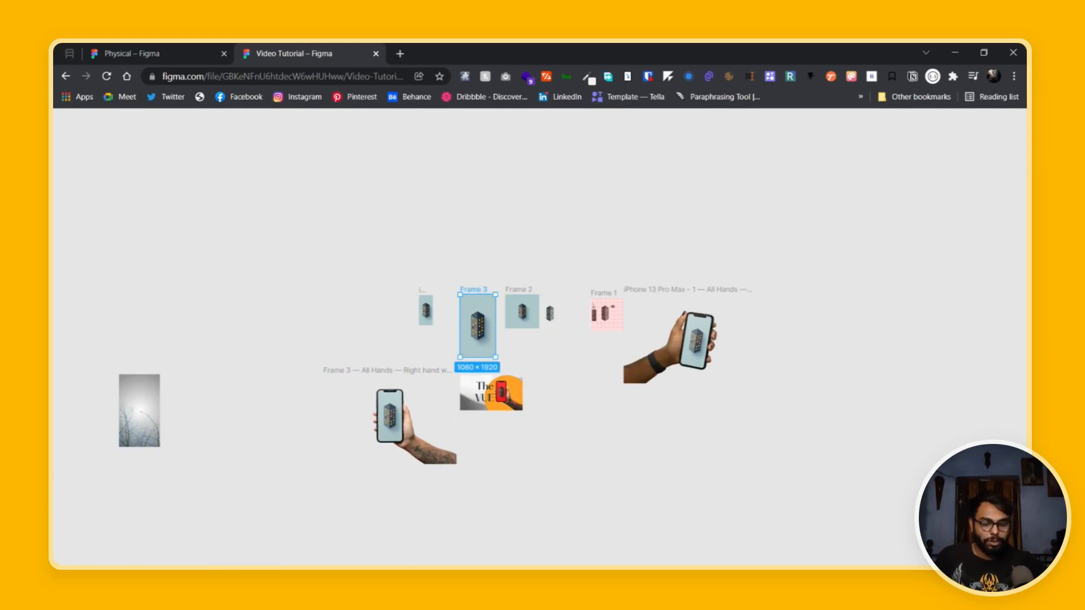
pyautogui.hotkey('ctrl', '/')
pyautogui.write('p')
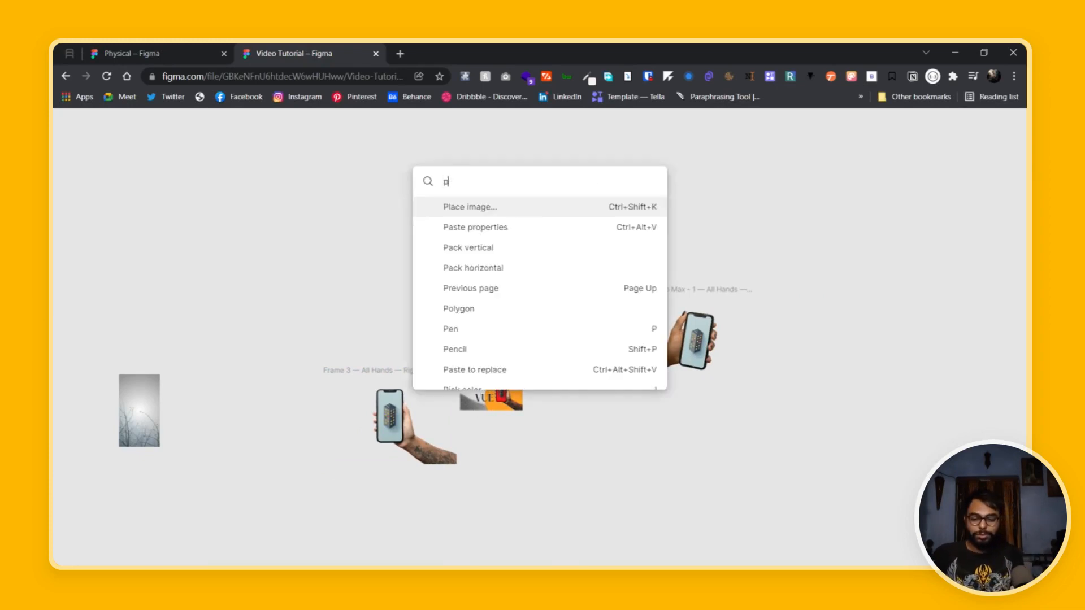
pyautogui.write('hy')
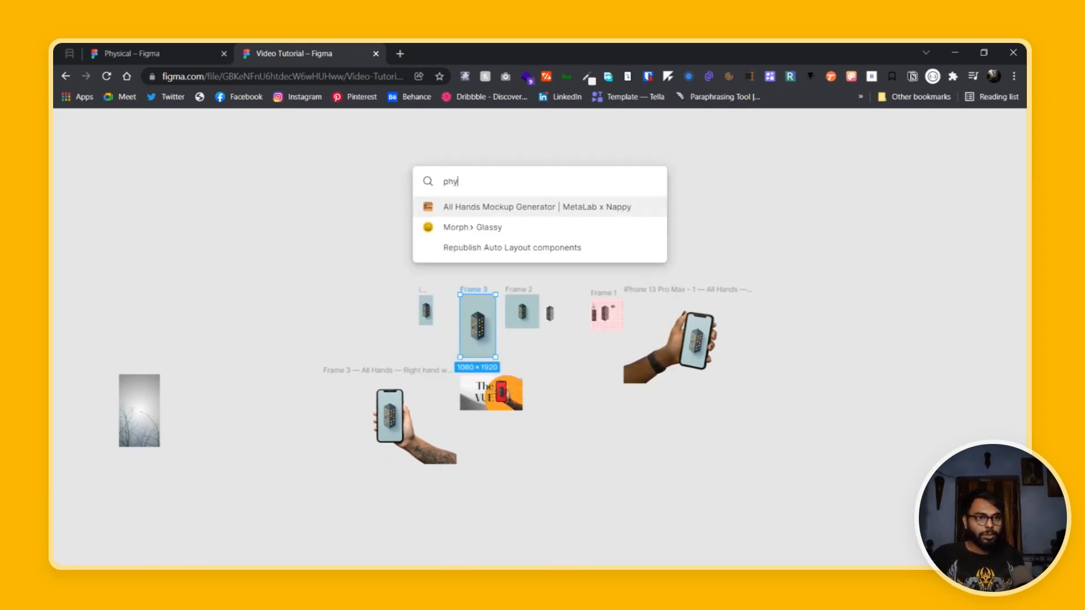
pyautogui.write('s')
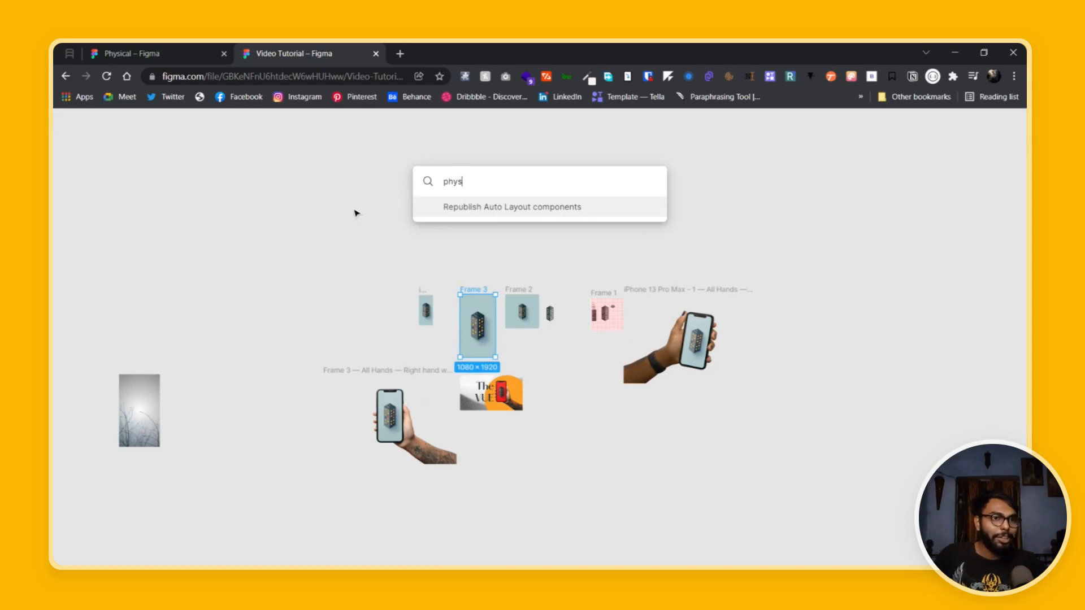
pyautogui.press('Escape')
# - Install the Physical plugin from its community page and return to the Video Tutorial file
pyautogui.click(195, 51)
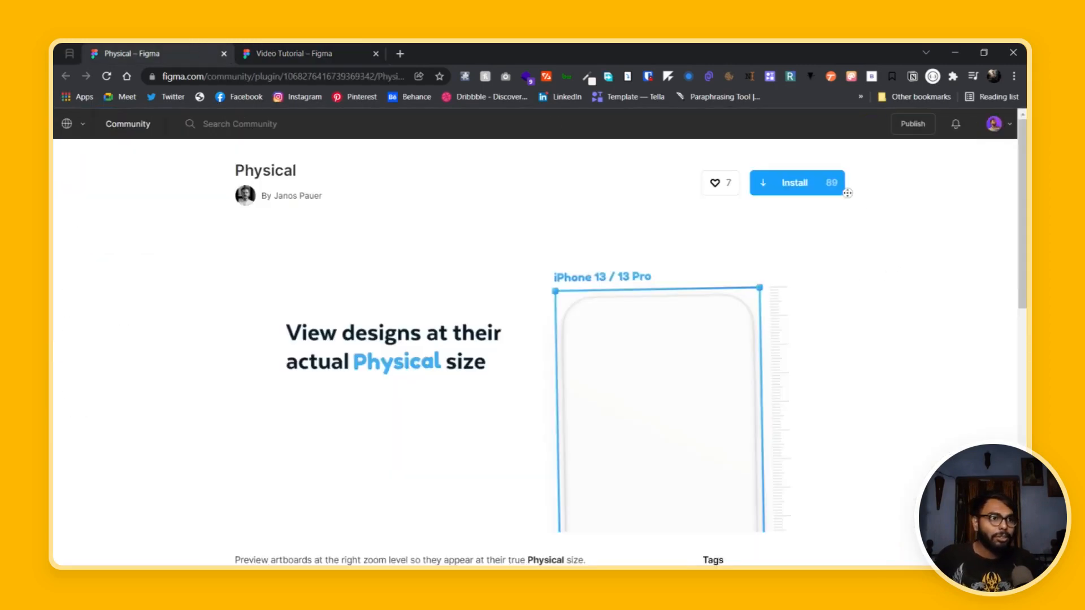
pyautogui.click(788, 191)
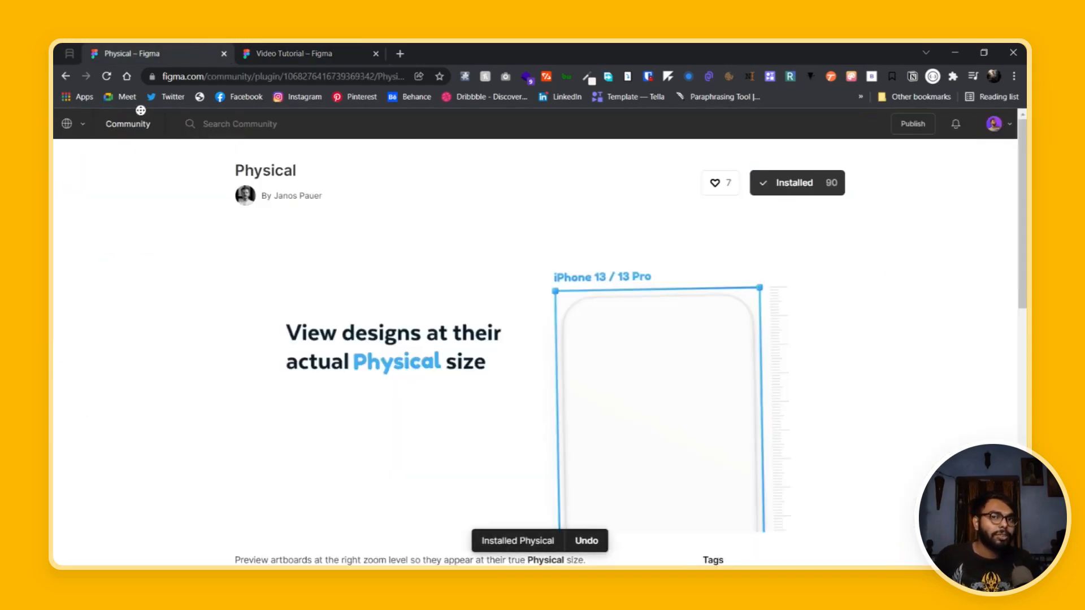
pyautogui.click(305, 53)
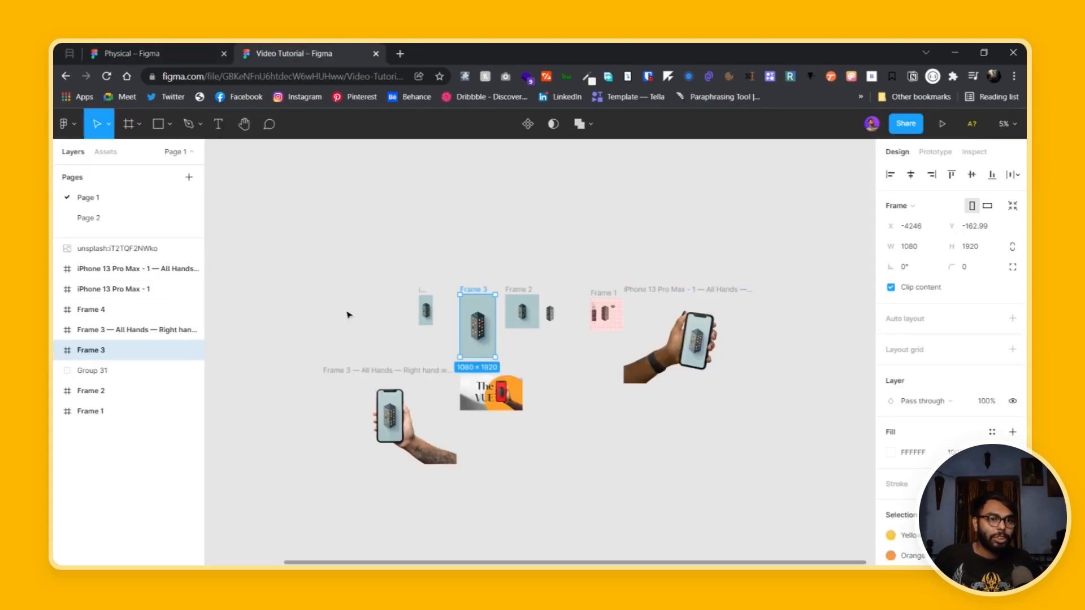
# - Try to run the Physical plugin on Frame 3 in the browser and retry its UI scaling check
pyautogui.hotkey('ctrl', '/')
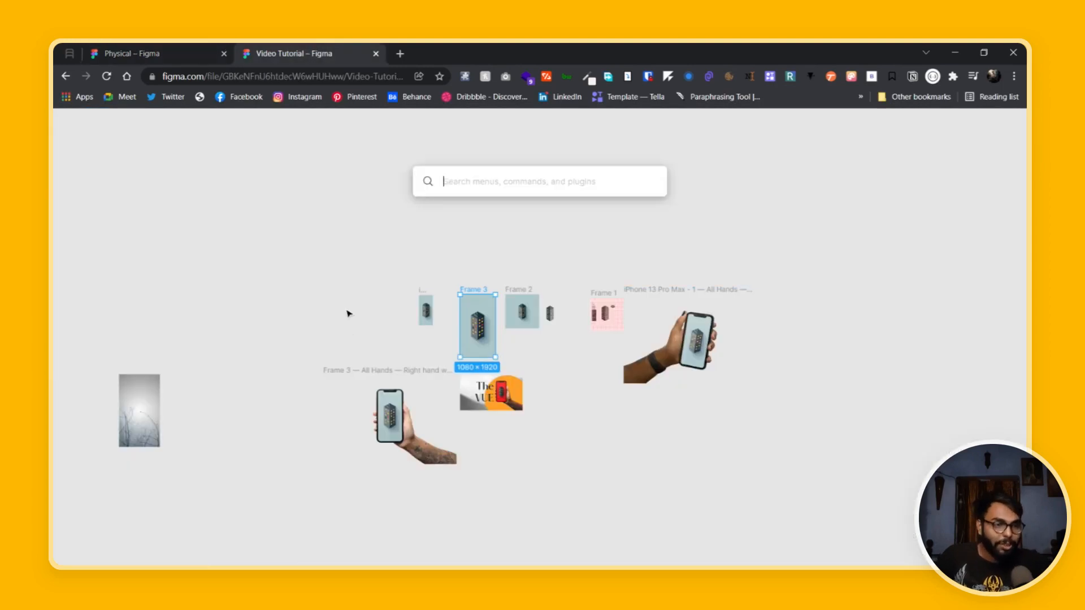
pyautogui.write('phys')
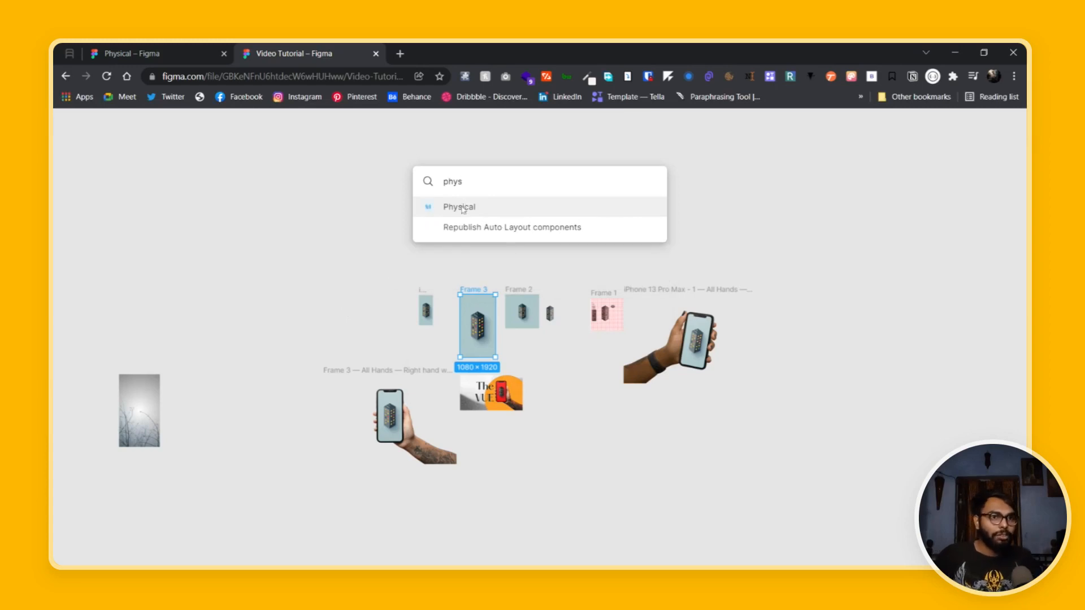
pyautogui.click(462, 209)
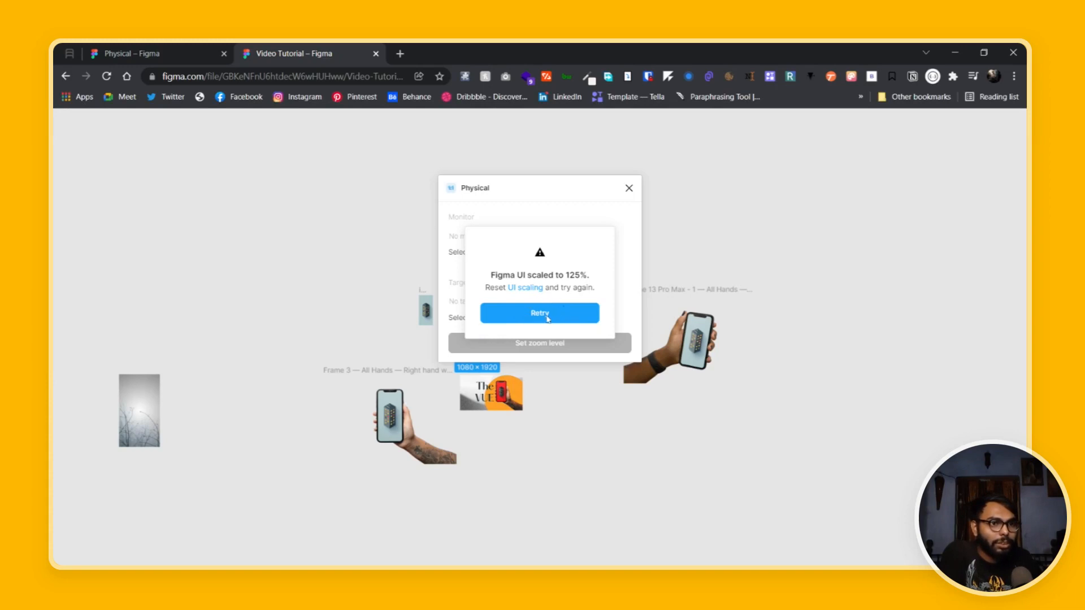
pyautogui.click(553, 315)
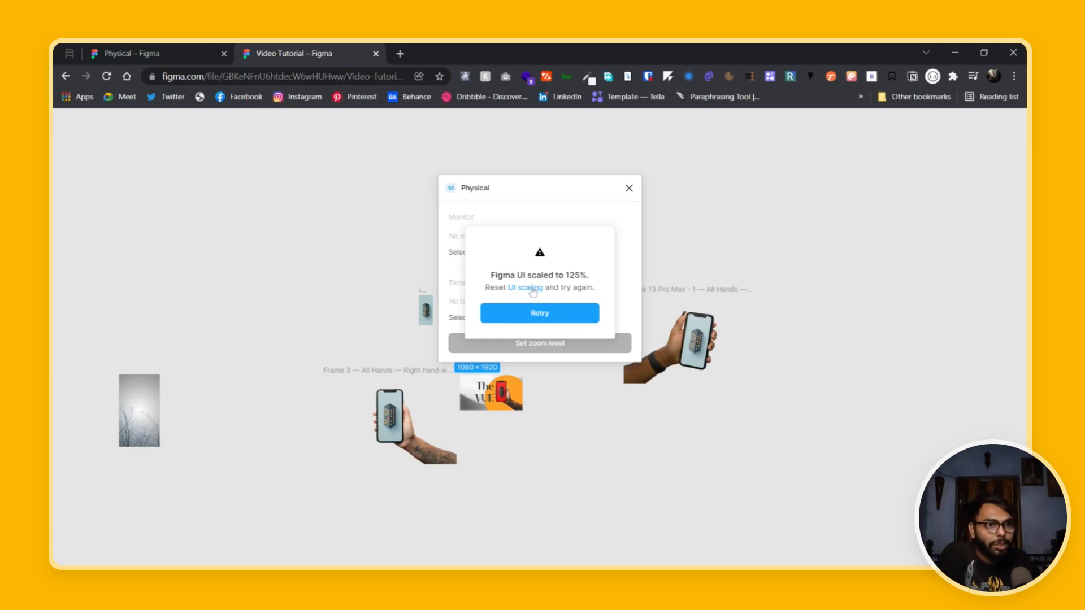
# - Skim the UI scaling help article linked from the plugin and return to the Video Tutorial file
pyautogui.click(528, 287)
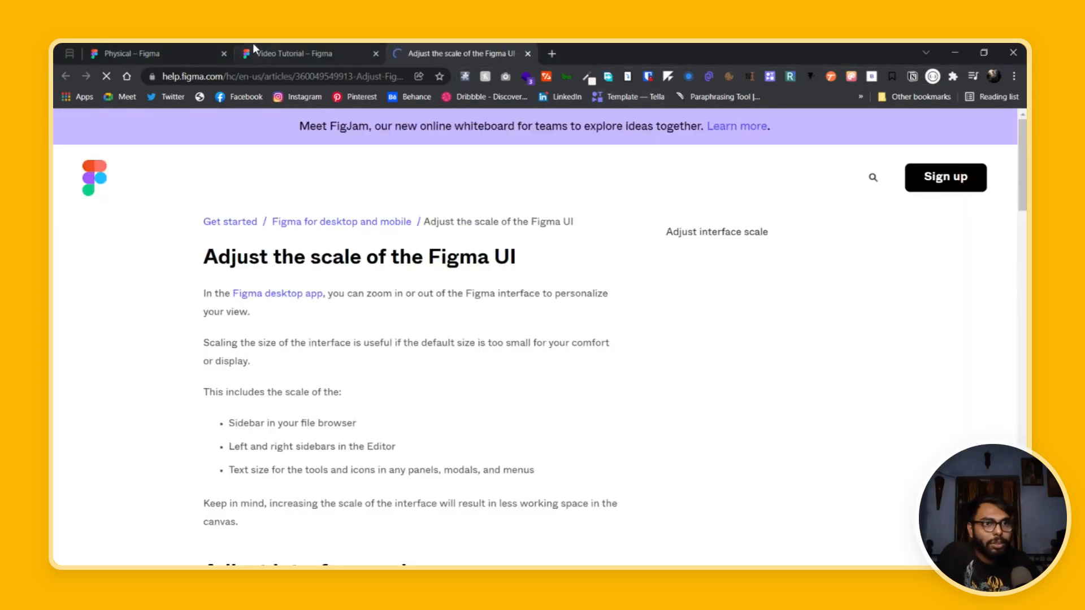
pyautogui.scroll(-3, 332, 356)
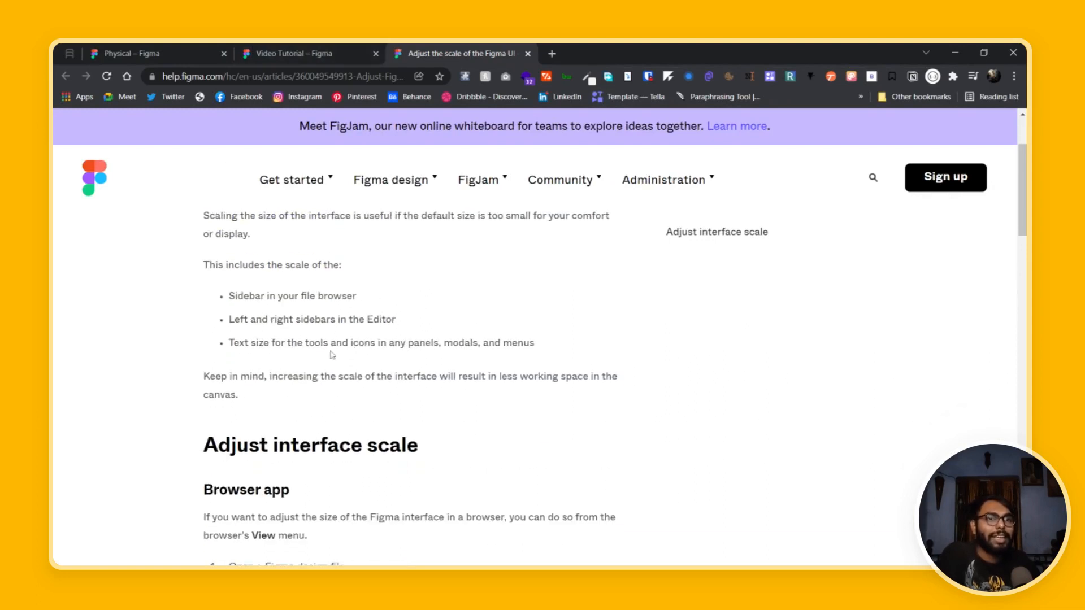
pyautogui.scroll(3, 330, 355)
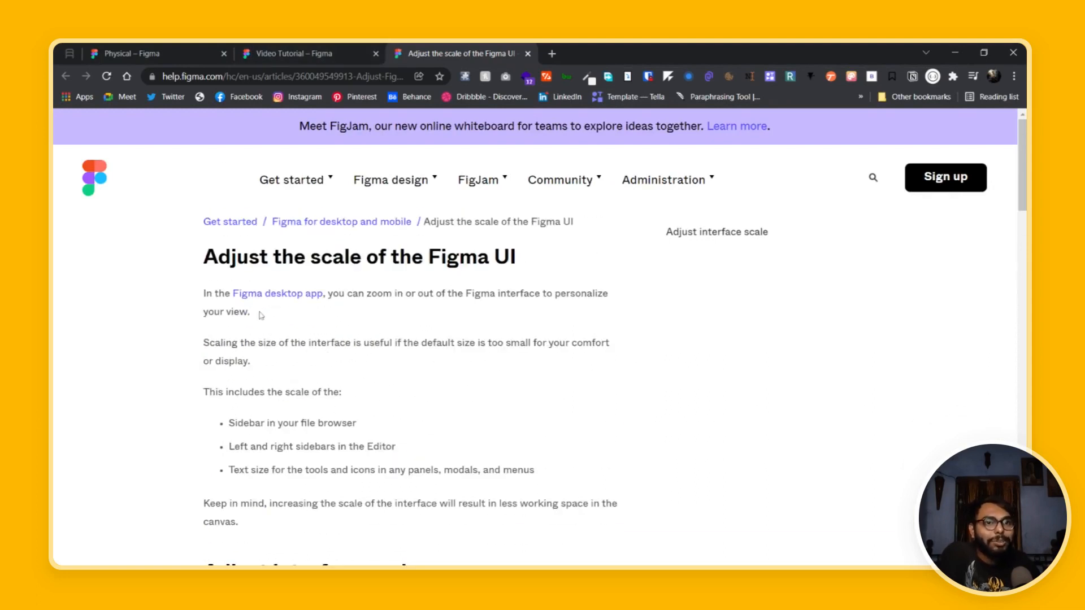
pyautogui.click(324, 55)
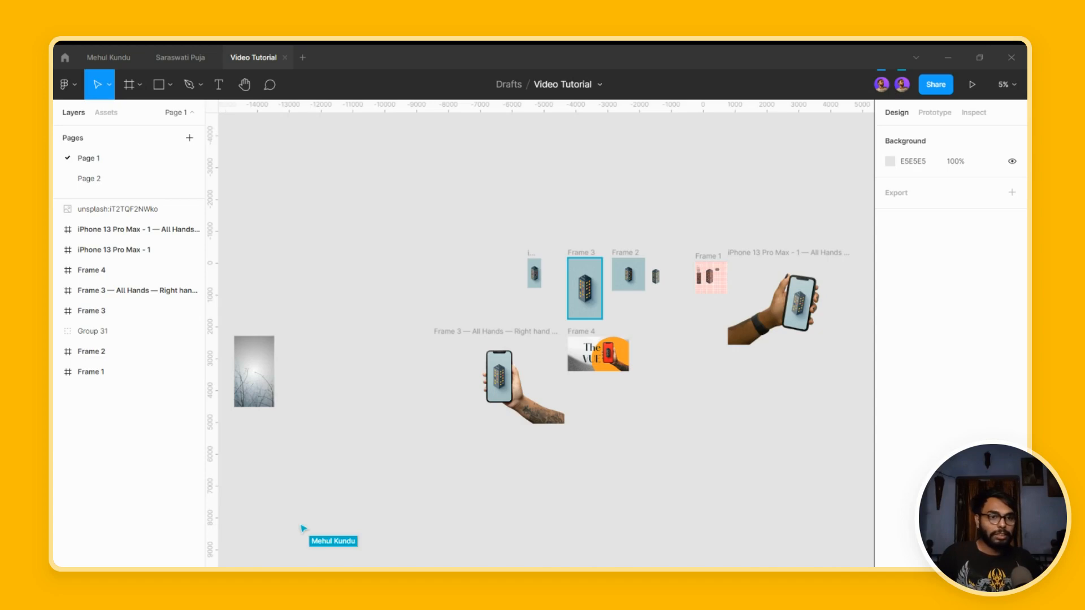
# - Switch to the Figma desktop app and select Frame 3 in the Video Tutorial file
pyautogui.scroll(3, 685, 404)
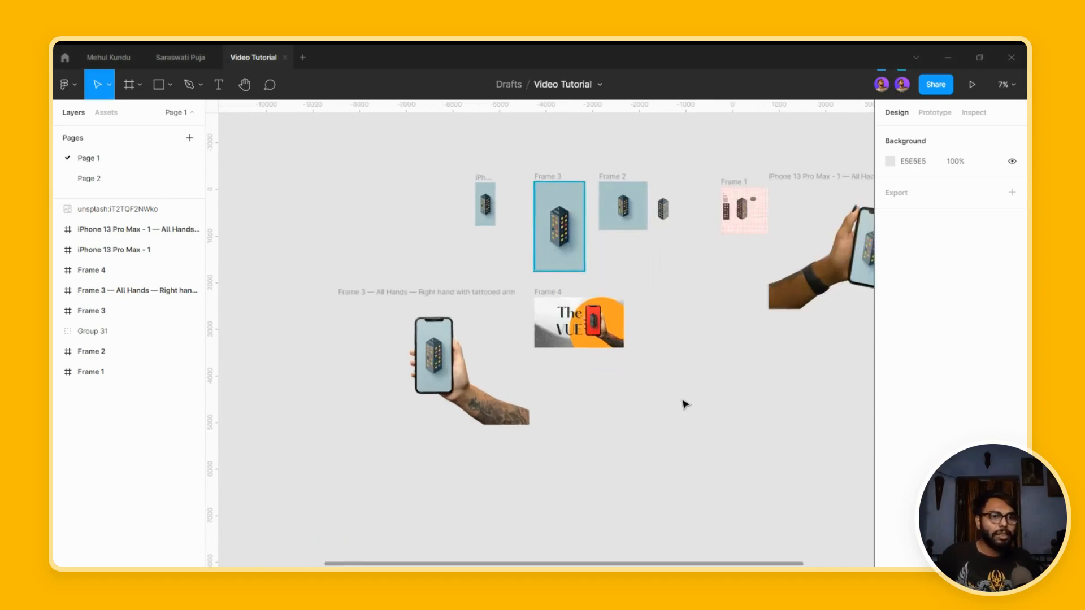
pyautogui.scroll(2, 593, 378)
pyautogui.click(496, 227)
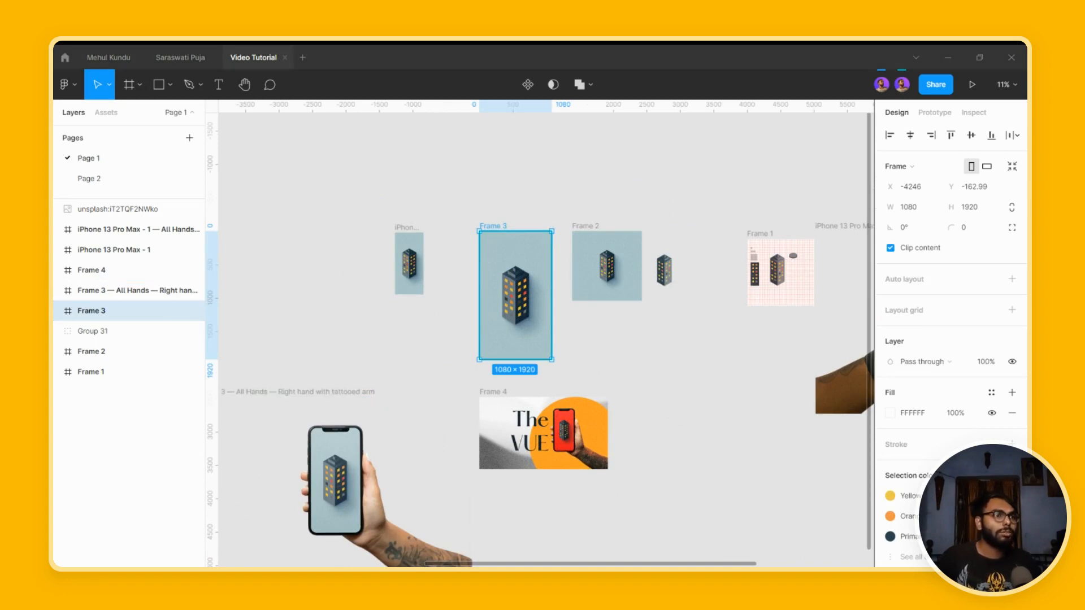
pyautogui.click(330, 346)
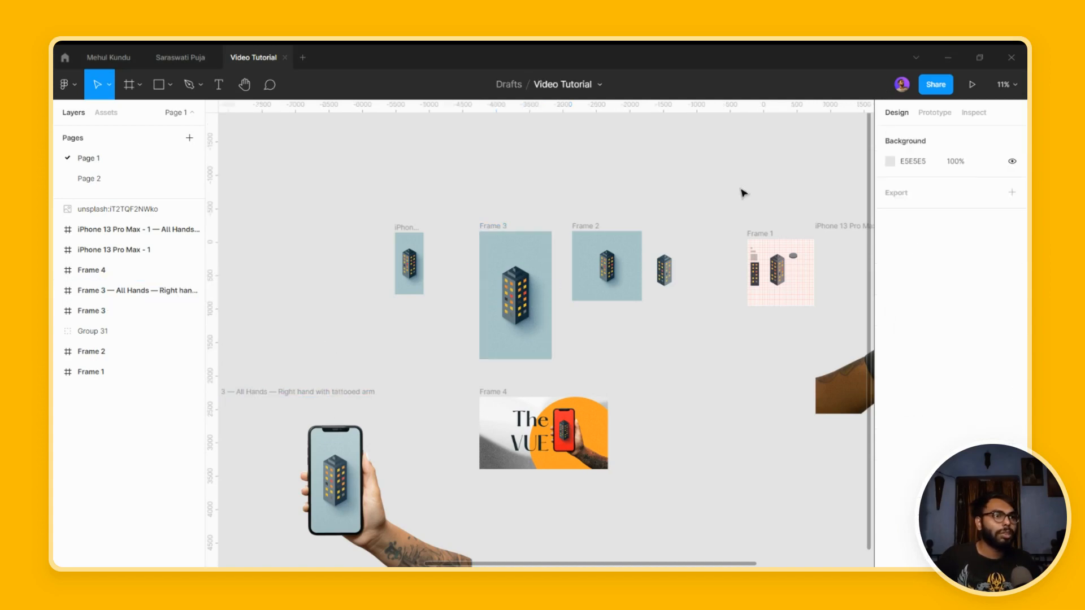
pyautogui.click(494, 232)
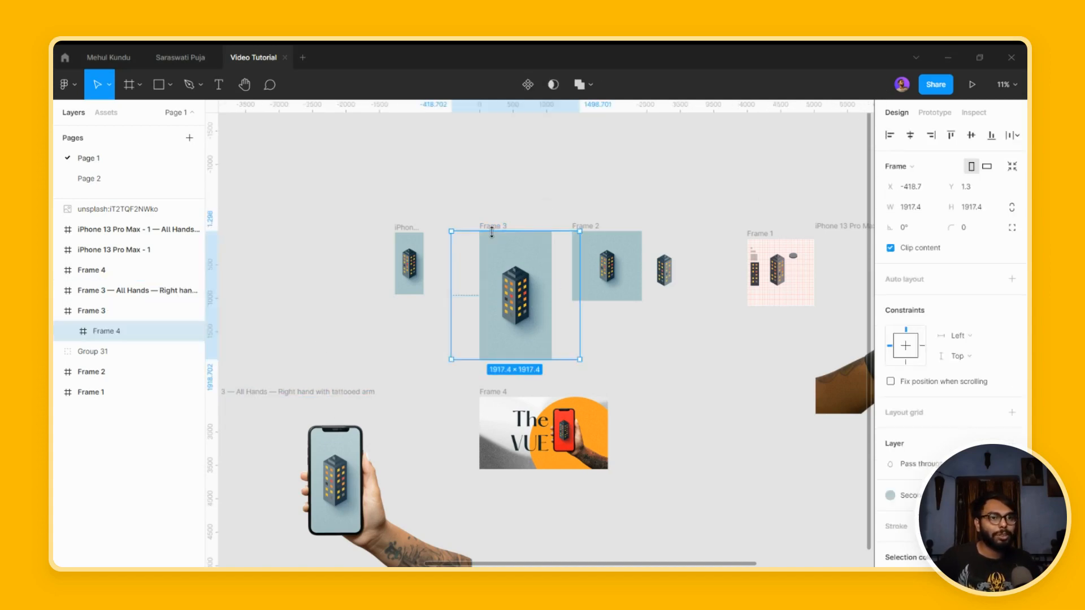
pyautogui.click(502, 225)
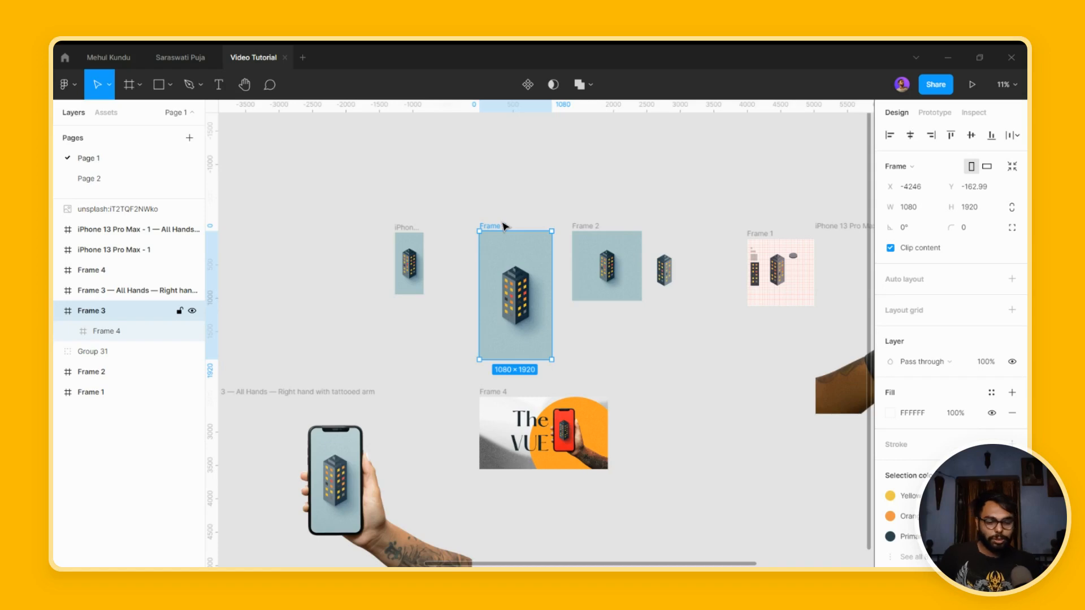
# - Run the Physical plugin on Frame 3 with the interface hidden, retry its UI scaling check and close it
pyautogui.hotkey('ctrl', '\\')
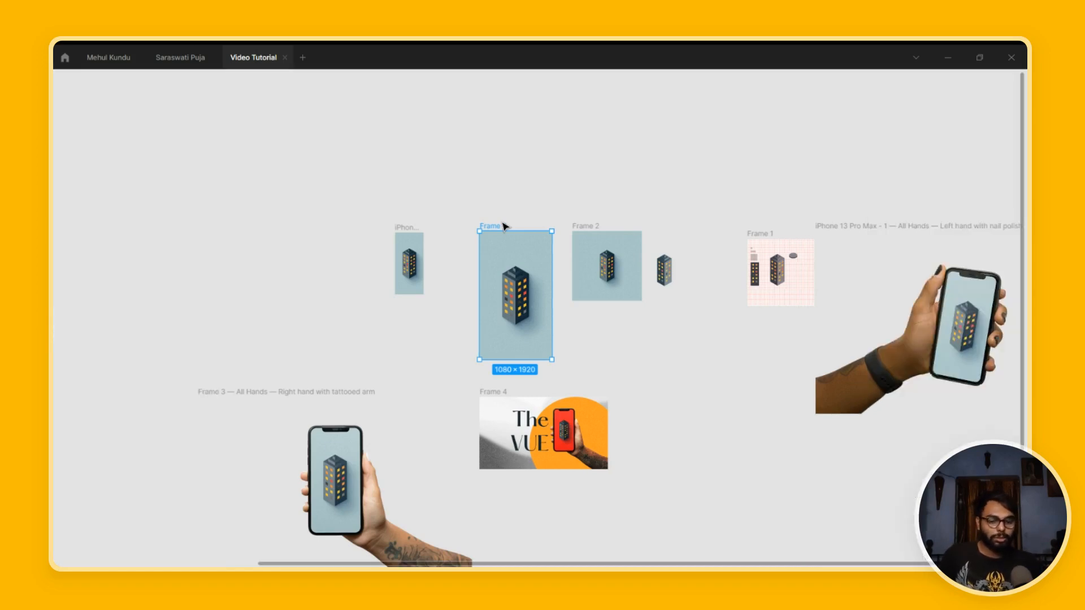
pyautogui.hotkey('ctrl', '/')
pyautogui.write('phys')
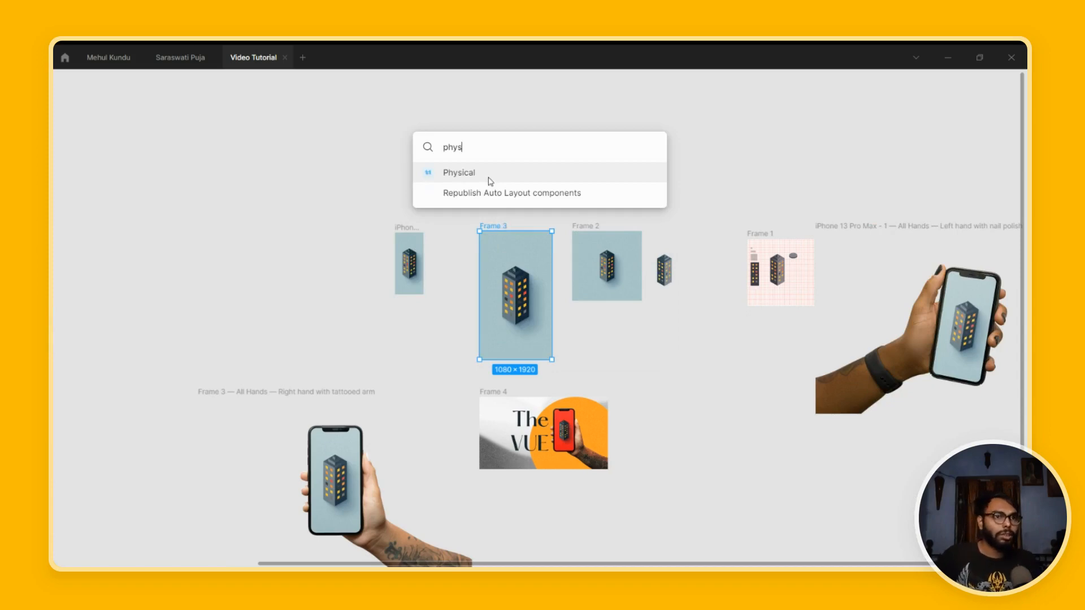
pyautogui.click(490, 182)
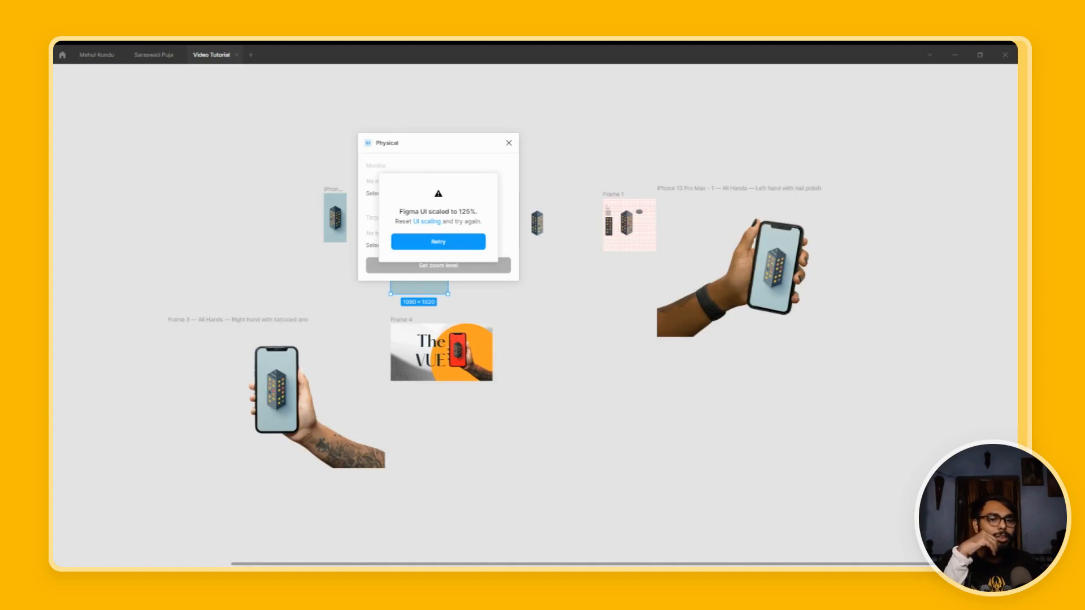
pyautogui.click(555, 404)
pyautogui.click(444, 240)
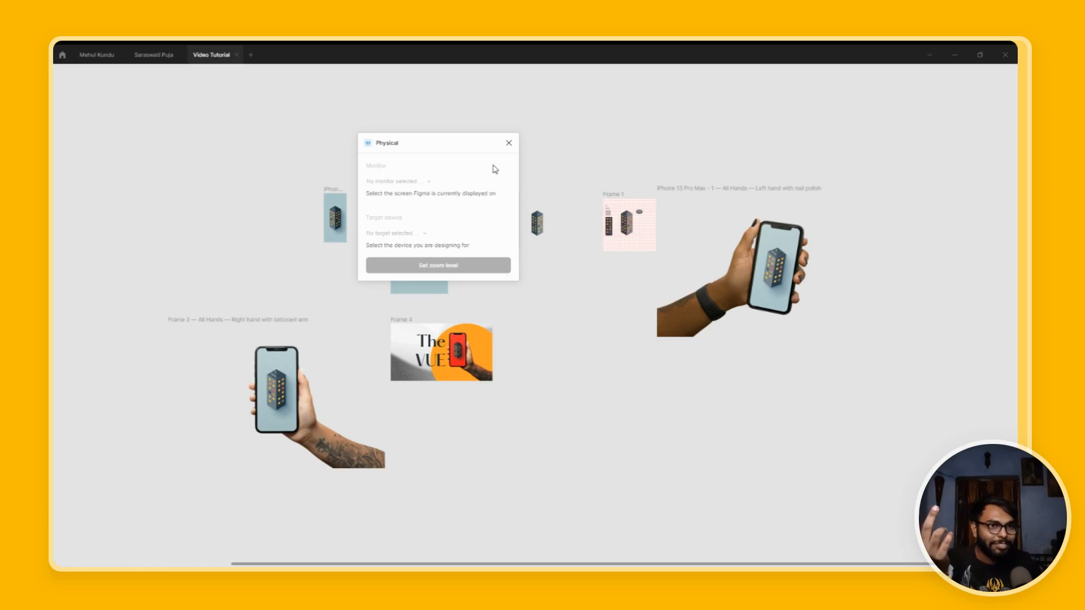
pyautogui.click(509, 150)
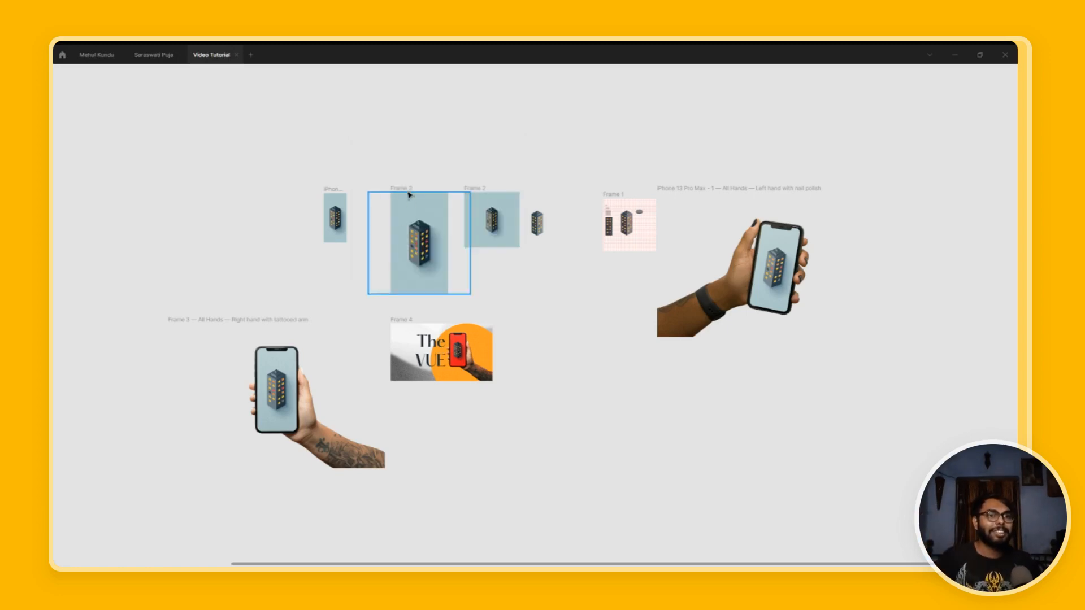
# - Select Frame 3 and run the Physical plugin on it with the interface hidden
pyautogui.click(409, 190)
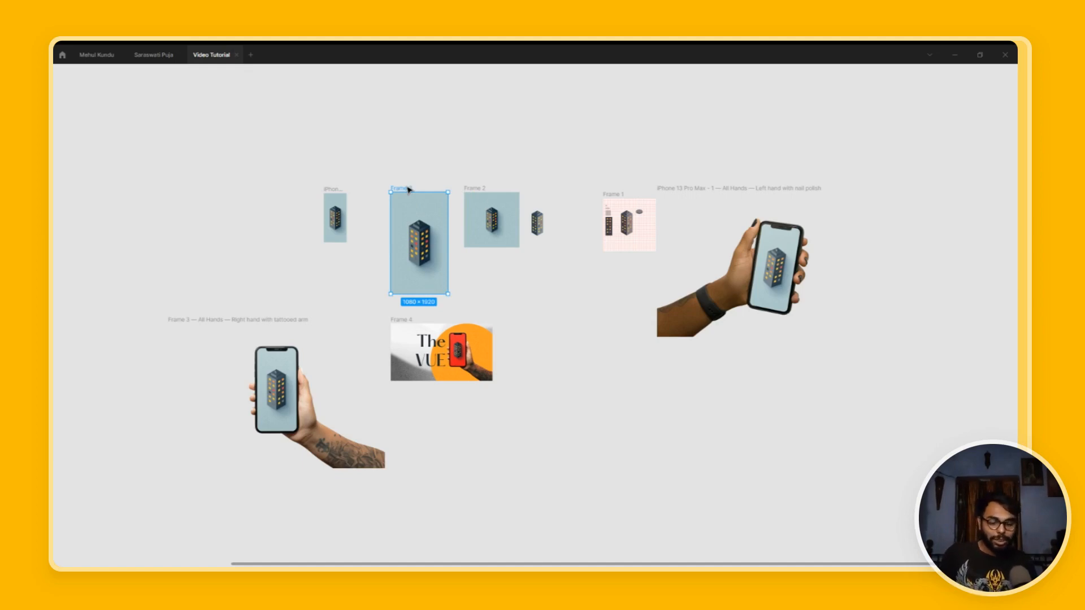
pyautogui.hotkey('ctrl', '\\')
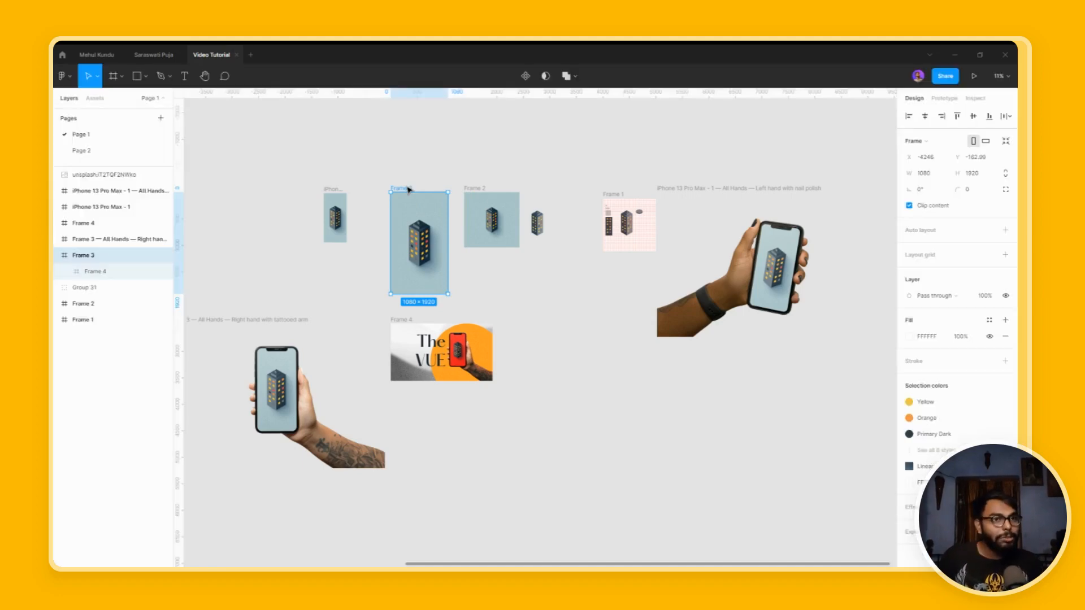
pyautogui.hotkey('ctrl', '\\')
pyautogui.hotkey('ctrl', '/')
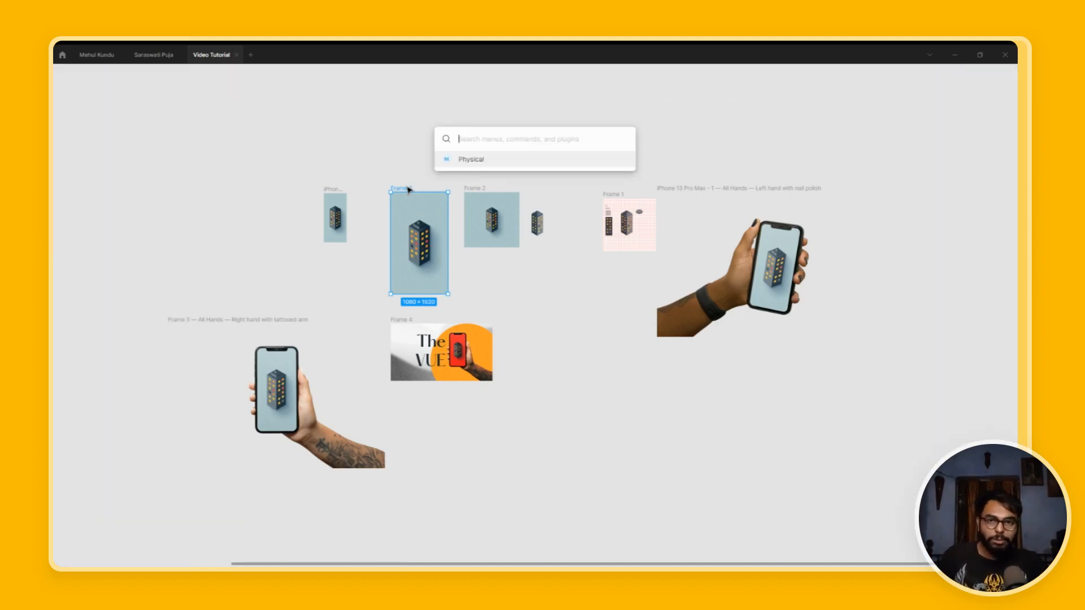
pyautogui.click(469, 160)
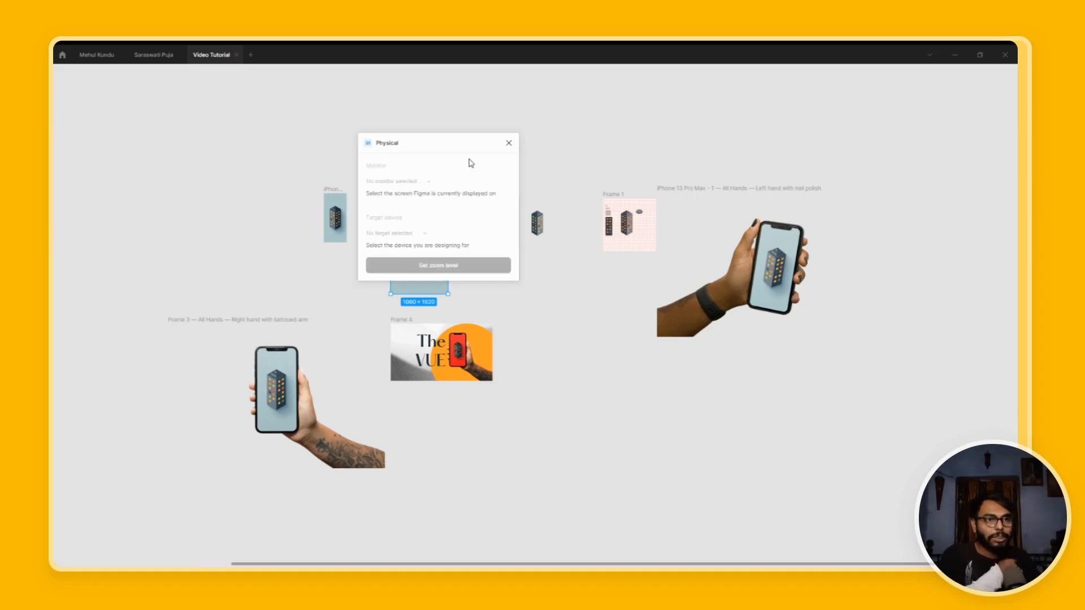
# - Choose a custom monitor in the plugin with a screen width of 1920 pixels and a PPI of 227
pyautogui.click(429, 188)
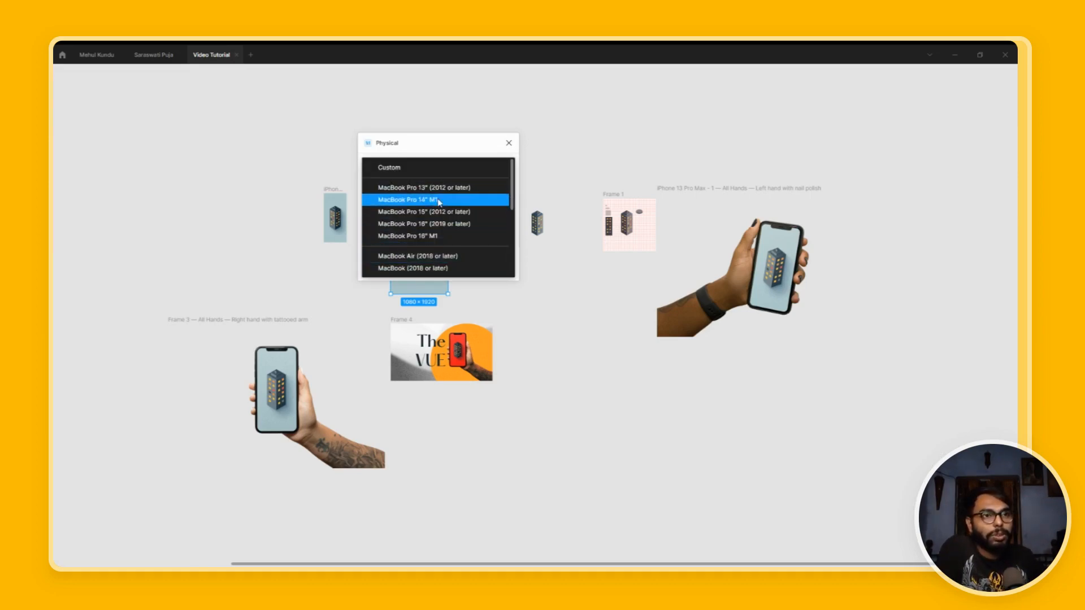
pyautogui.click(438, 169)
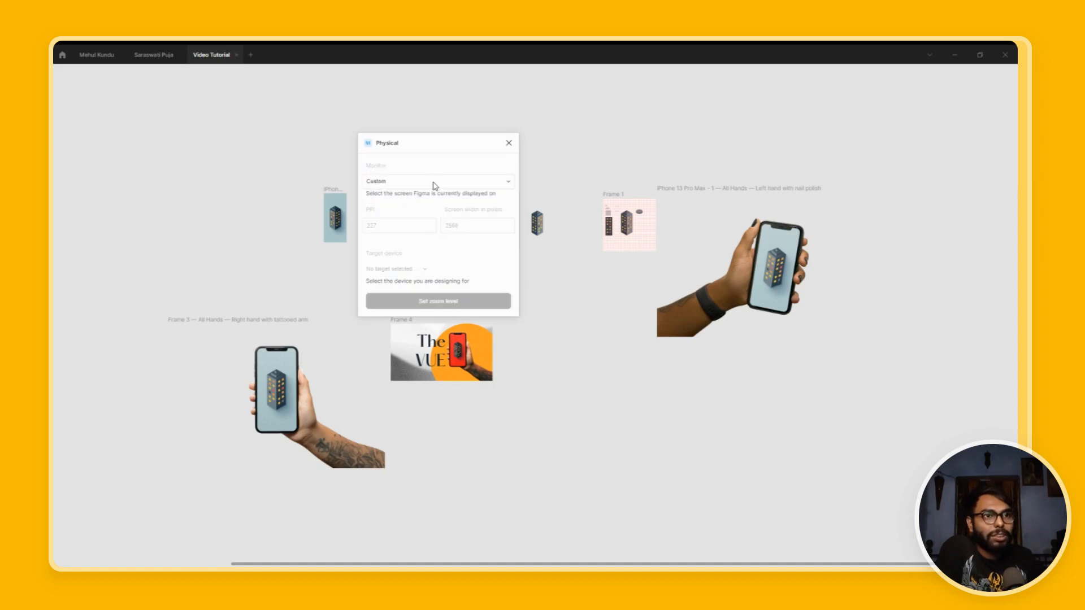
pyautogui.click(420, 229)
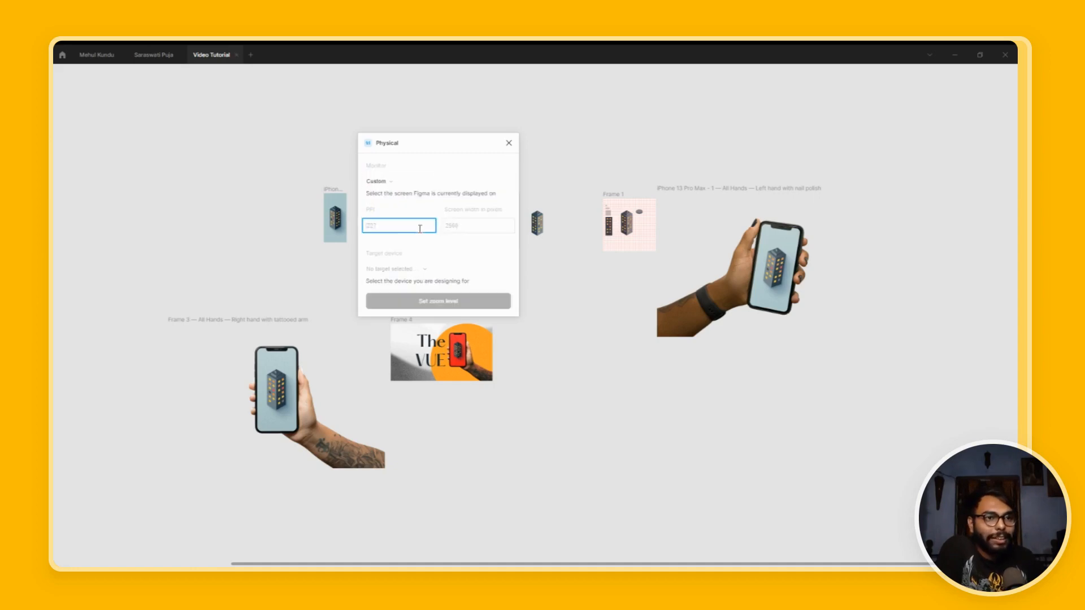
pyautogui.hotkey('alt', 'Tab')
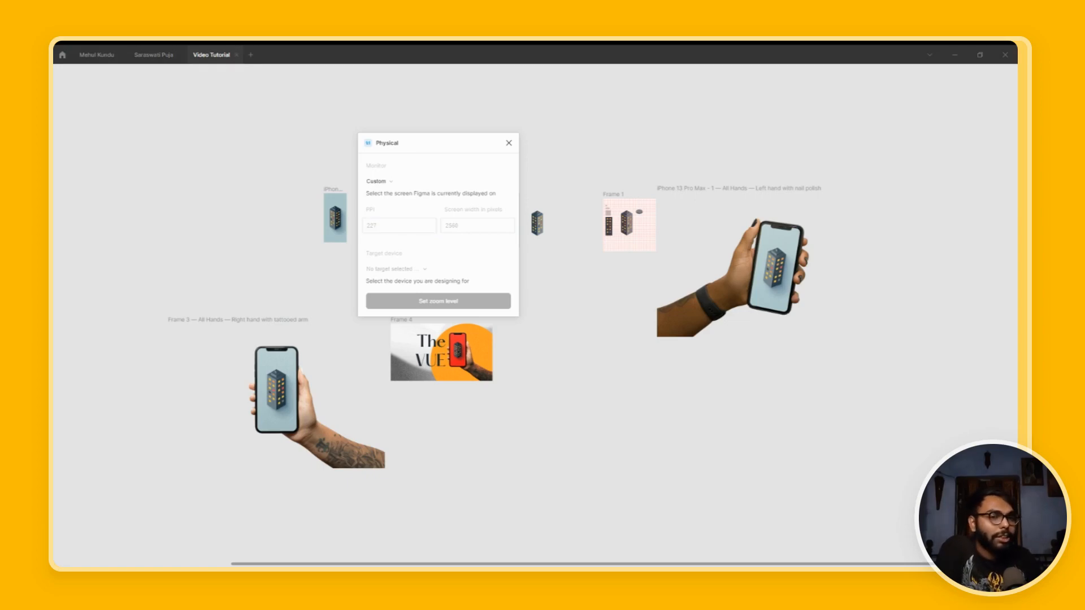
pyautogui.hotkey('alt', 'Tab')
pyautogui.click(491, 225)
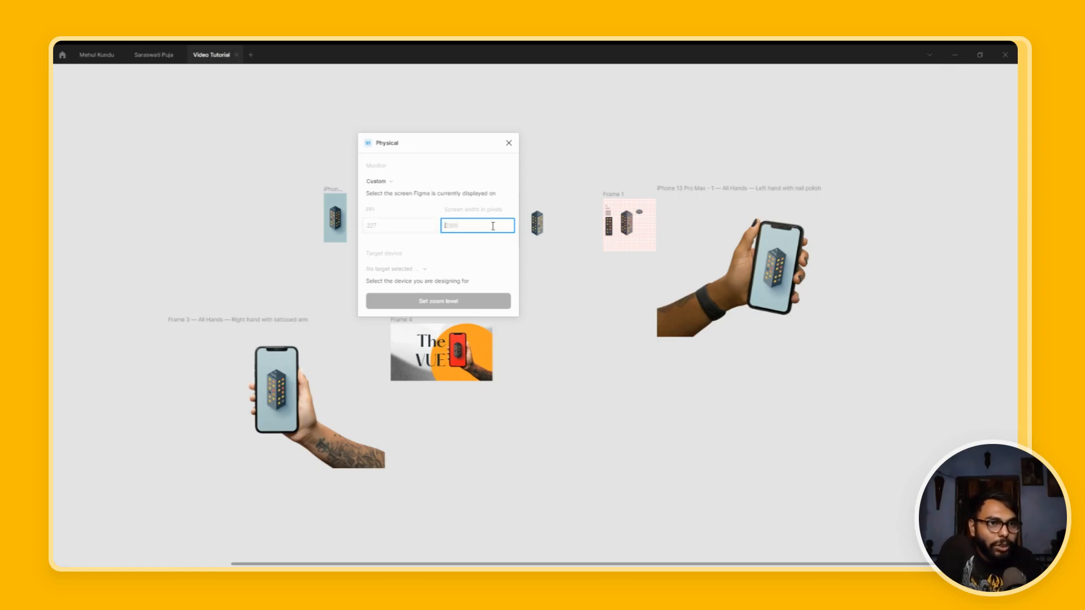
pyautogui.hotkey('alt', 'Tab')
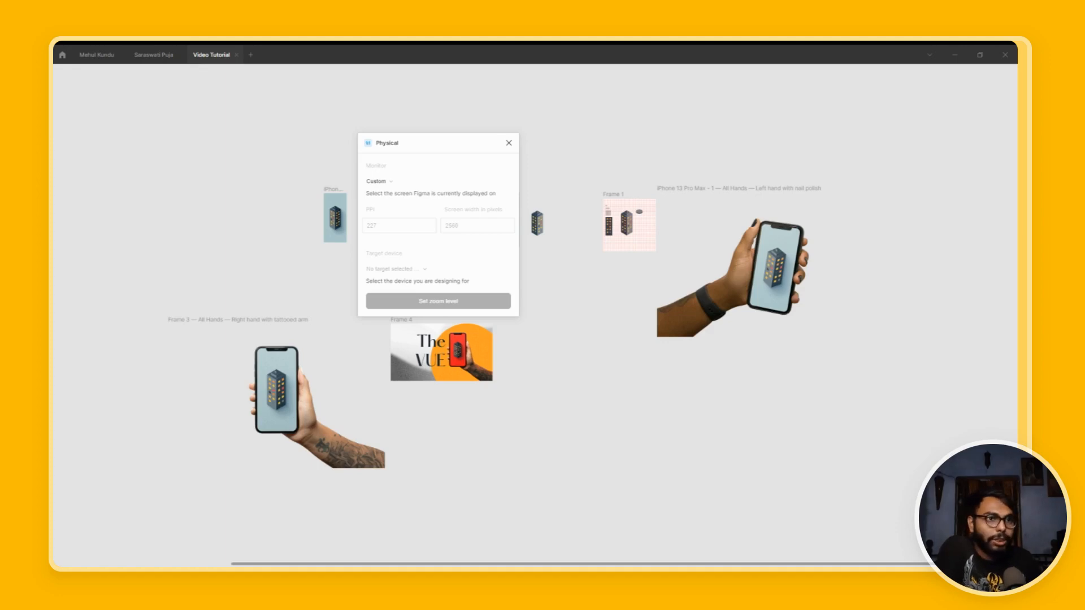
pyautogui.hotkey('alt', 'Tab')
pyautogui.click(449, 224)
pyautogui.write('1920')
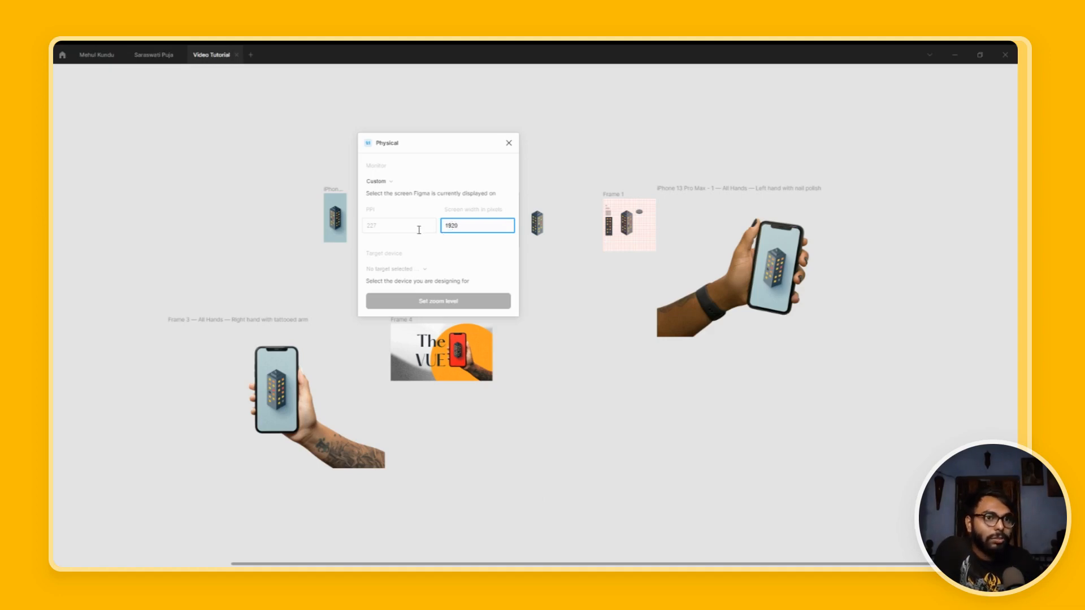
pyautogui.click(418, 229)
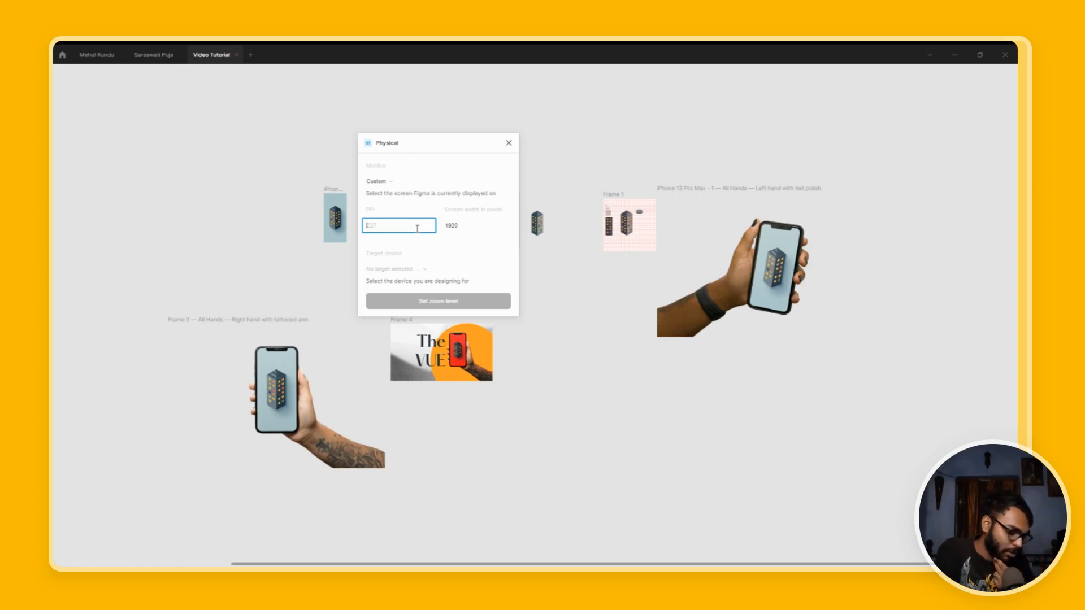
pyautogui.write('227')
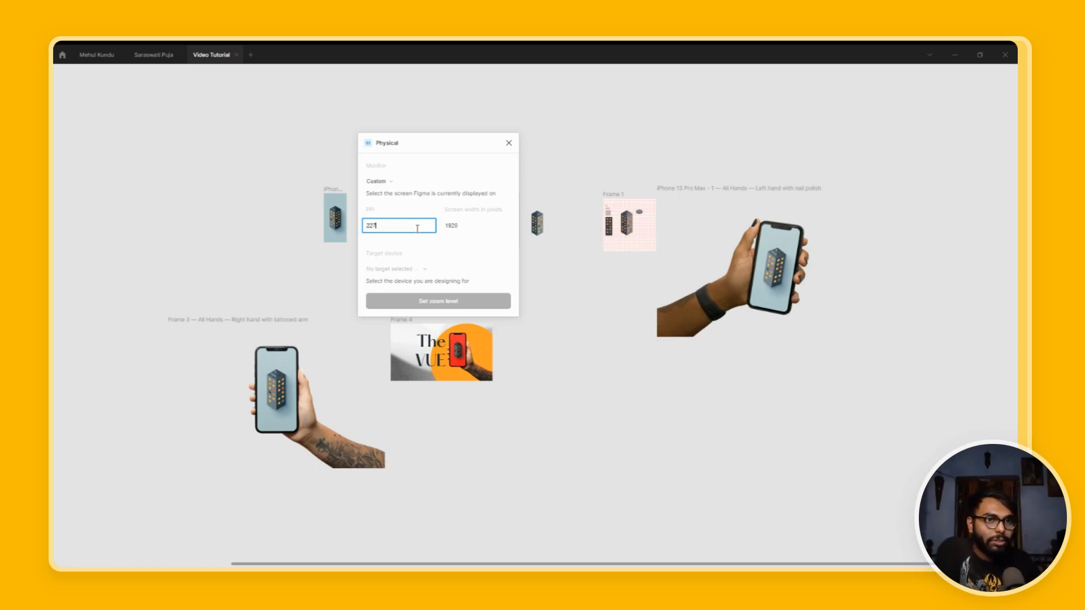
# - Choose a custom target device, move the plugin window off the frames and select the iPhone 13 Pro Max - 1 frame with the interface shown
pyautogui.click(421, 273)
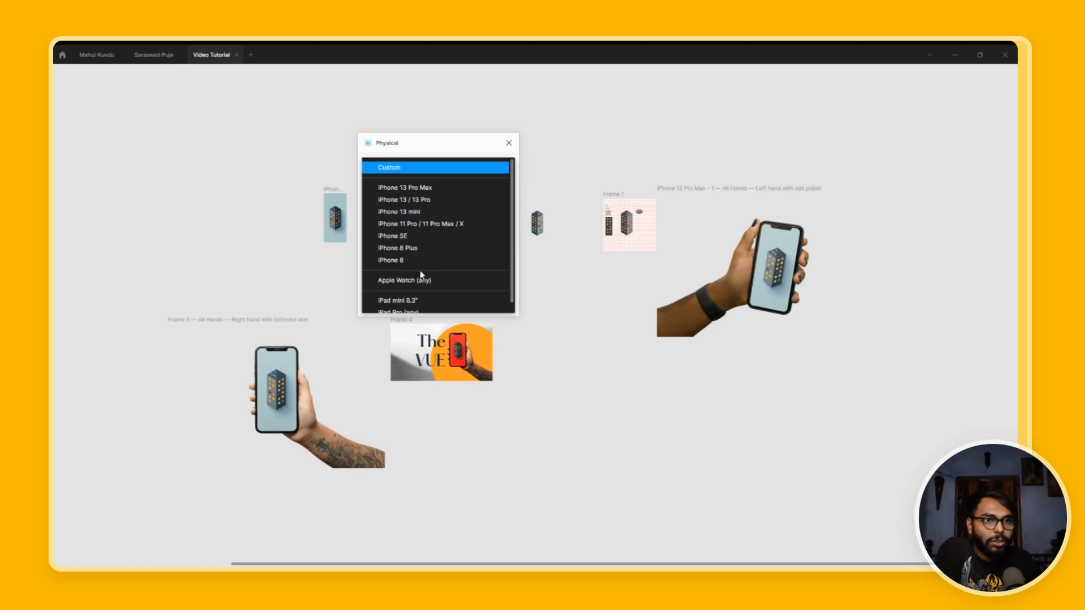
pyautogui.click(417, 169)
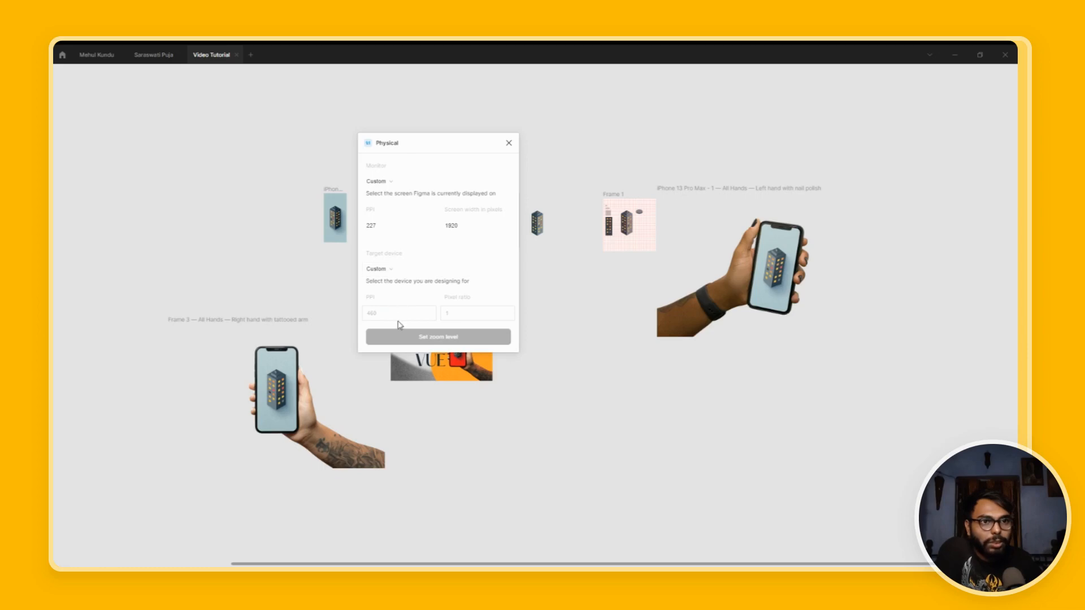
pyautogui.moveTo(412, 145); pyautogui.dragTo(553, 164)
pyautogui.click(328, 189)
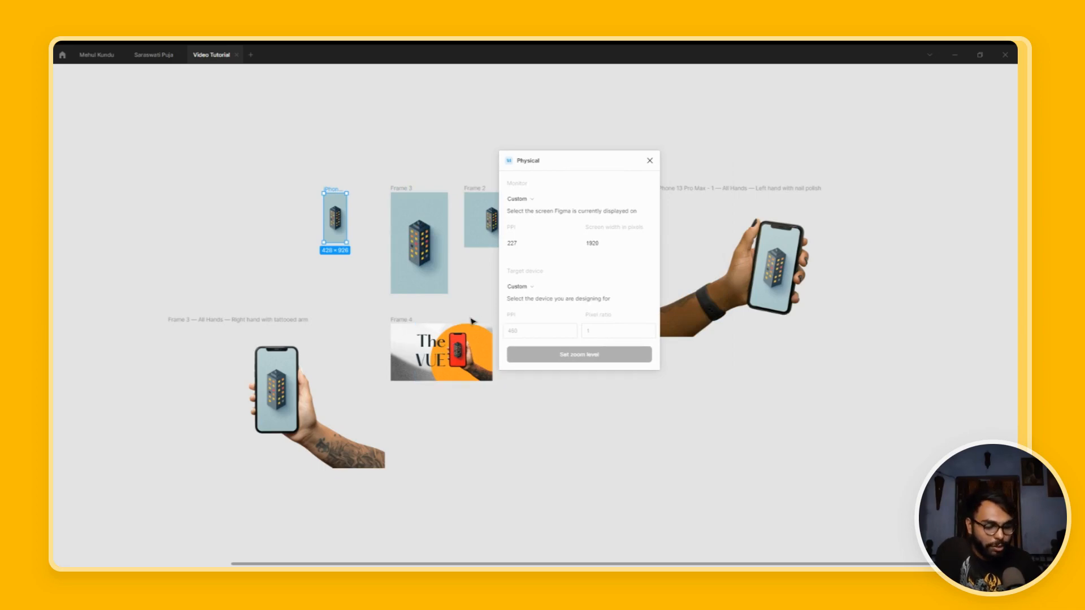
pyautogui.hotkey('ctrl', '\\')
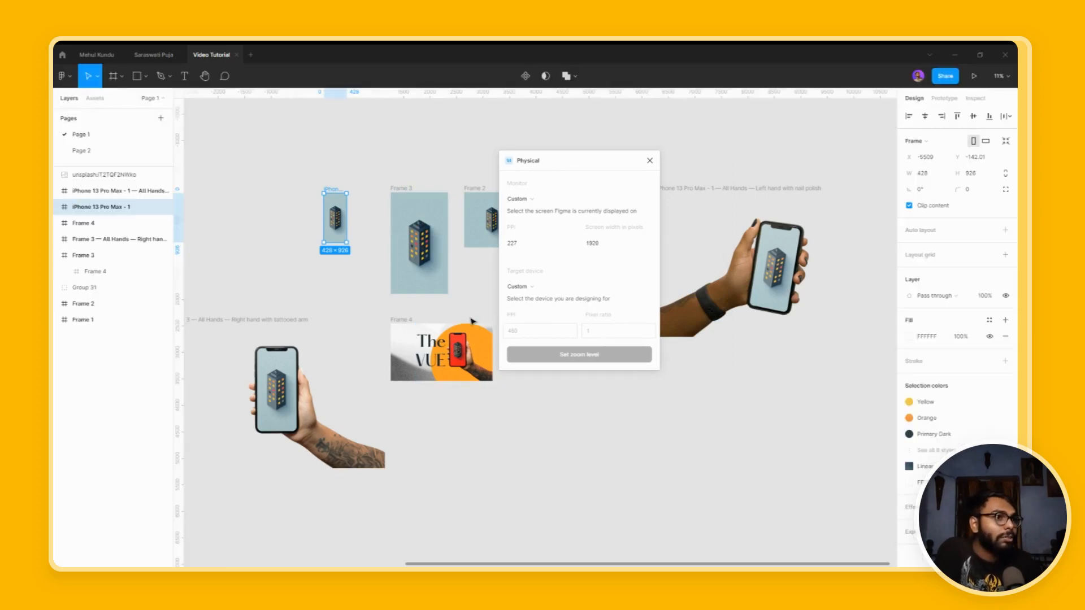
# - Try a PPI of 428 for the custom target device
pyautogui.click(544, 330)
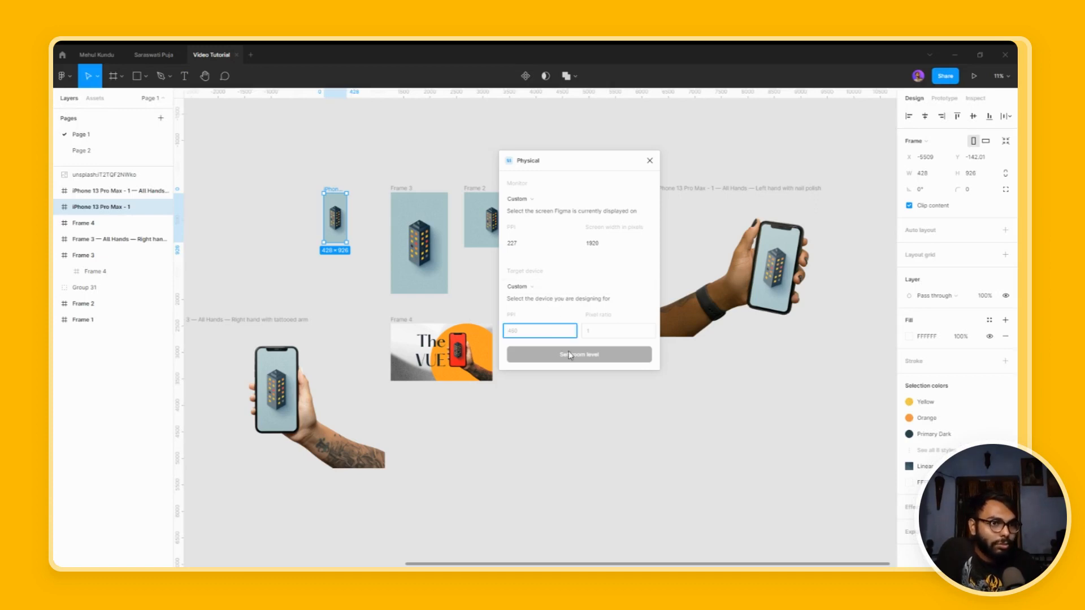
pyautogui.write('42')
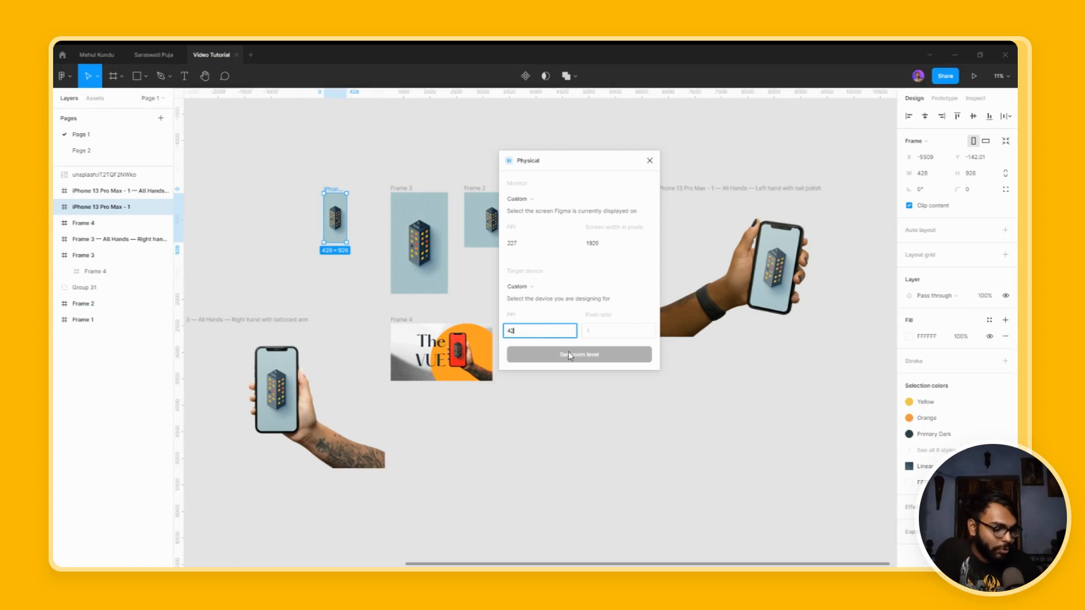
pyautogui.write('8')
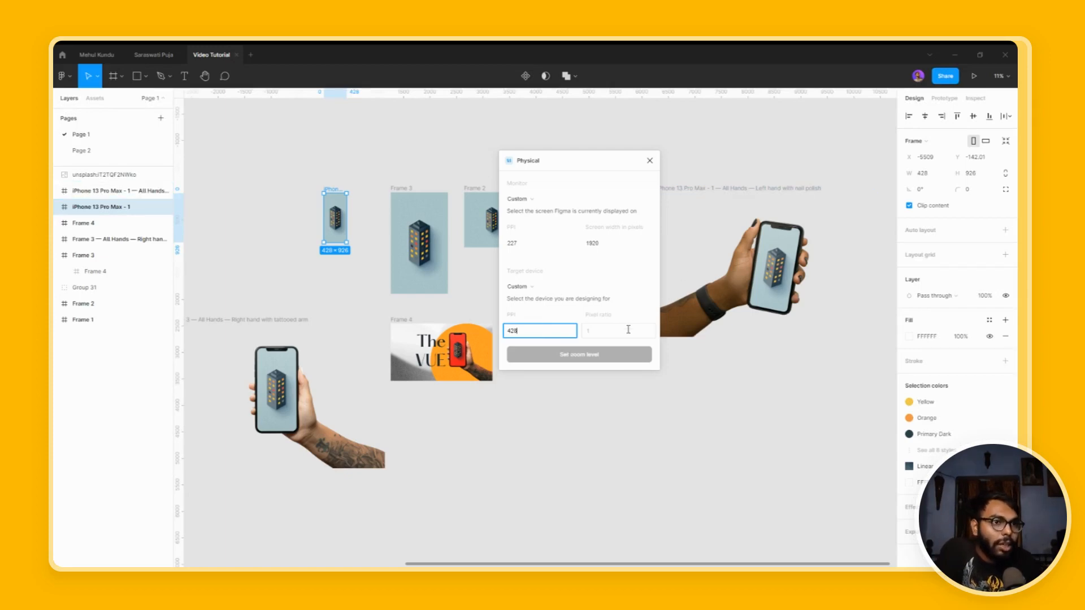
# - Change the target device to iPhone 13 Pro Max and apply the physical zoom level
pyautogui.click(544, 296)
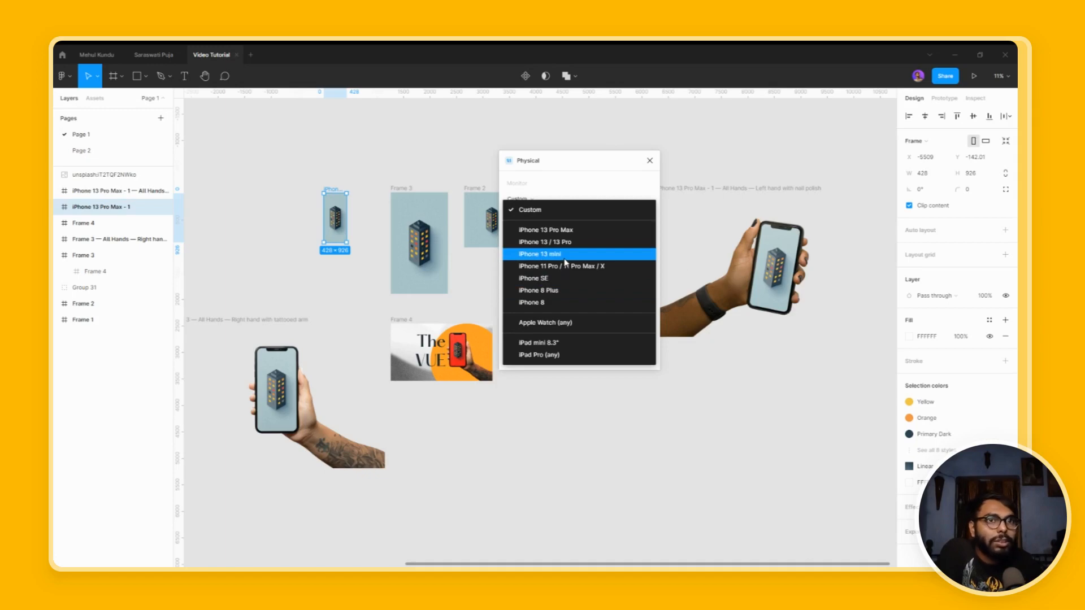
pyautogui.click(574, 230)
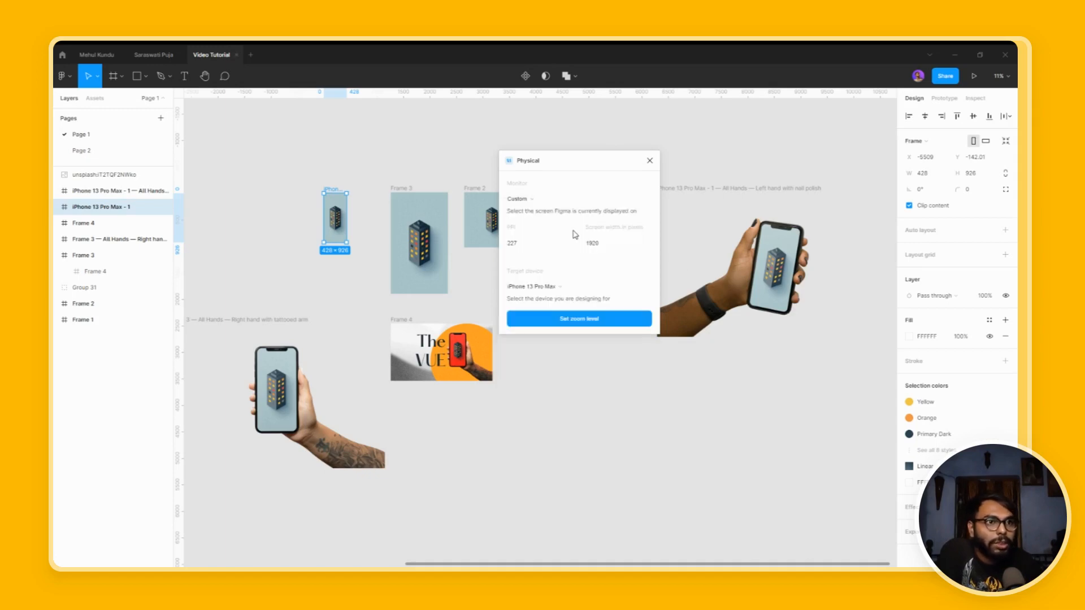
pyautogui.click(575, 320)
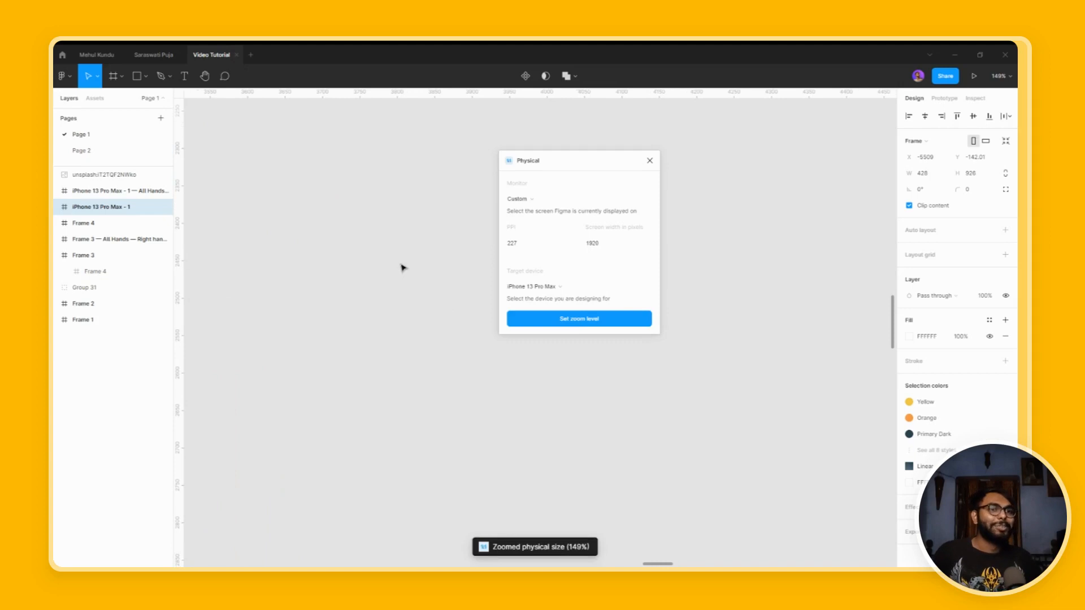
# - Find the iPhone 13 Pro Max - 1 frame on the canvas and examine its building illustration at the applied zoom
pyautogui.moveTo(392, 254); pyautogui.dragTo(664, 468)
pyautogui.moveTo(390, 342); pyautogui.dragTo(748, 508)
pyautogui.moveTo(345, 380); pyautogui.dragTo(692, 432)
pyautogui.moveTo(429, 379); pyautogui.dragTo(443, 459)
pyautogui.moveTo(356, 375); pyautogui.dragTo(893, 538)
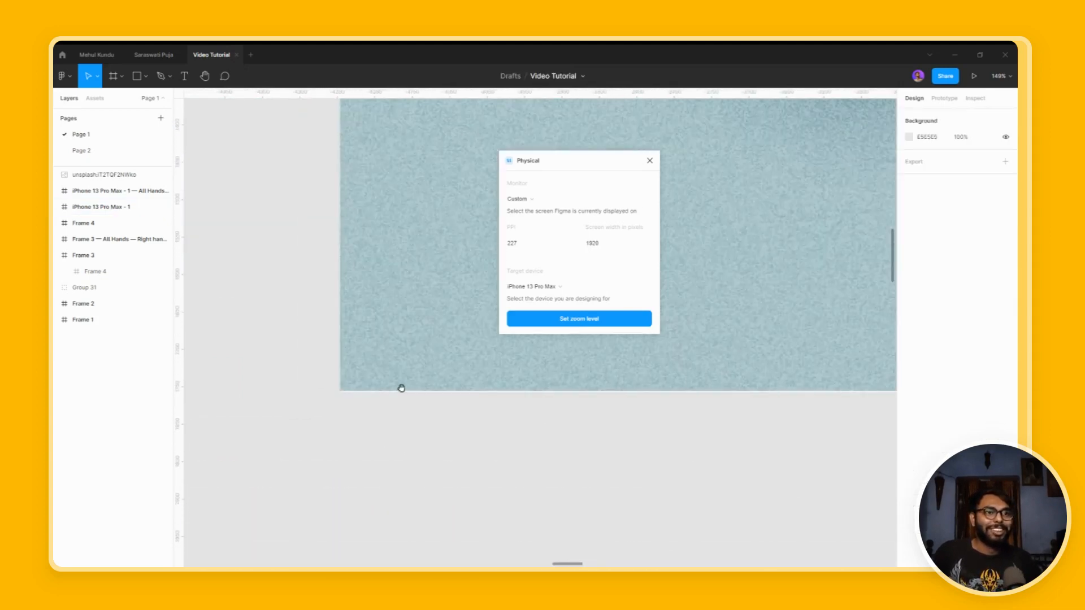
pyautogui.moveTo(399, 388); pyautogui.dragTo(724, 495)
pyautogui.moveTo(459, 342); pyautogui.dragTo(574, 344)
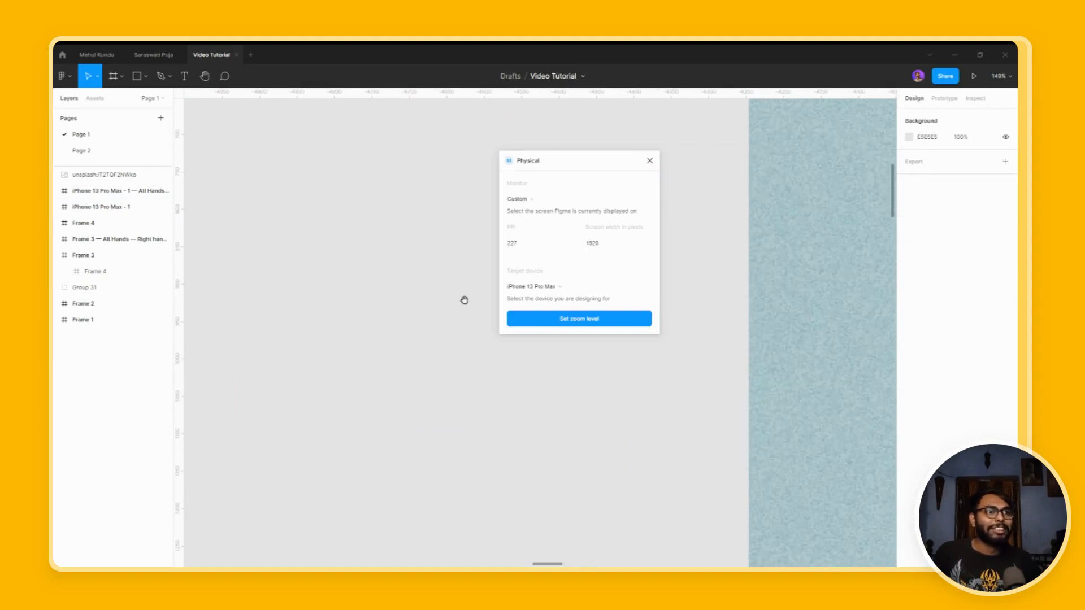
pyautogui.moveTo(463, 300); pyautogui.dragTo(762, 465)
pyautogui.moveTo(115, 192); pyautogui.dragTo(358, 336)
pyautogui.moveTo(80, 246); pyautogui.dragTo(95, 344)
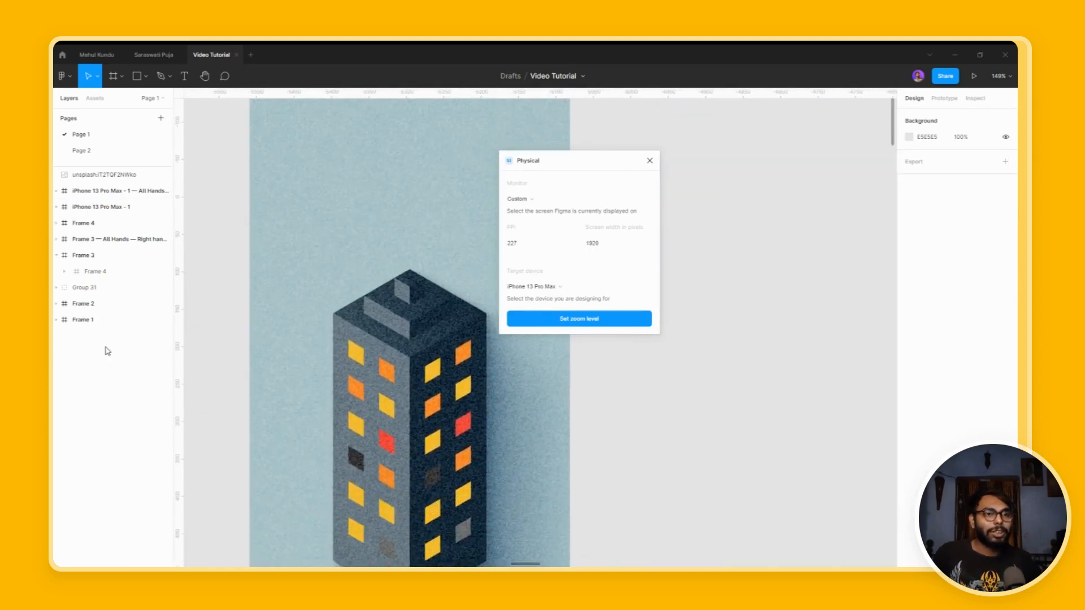
pyautogui.moveTo(243, 317); pyautogui.dragTo(247, 382)
pyautogui.scroll(-6, 246, 382)
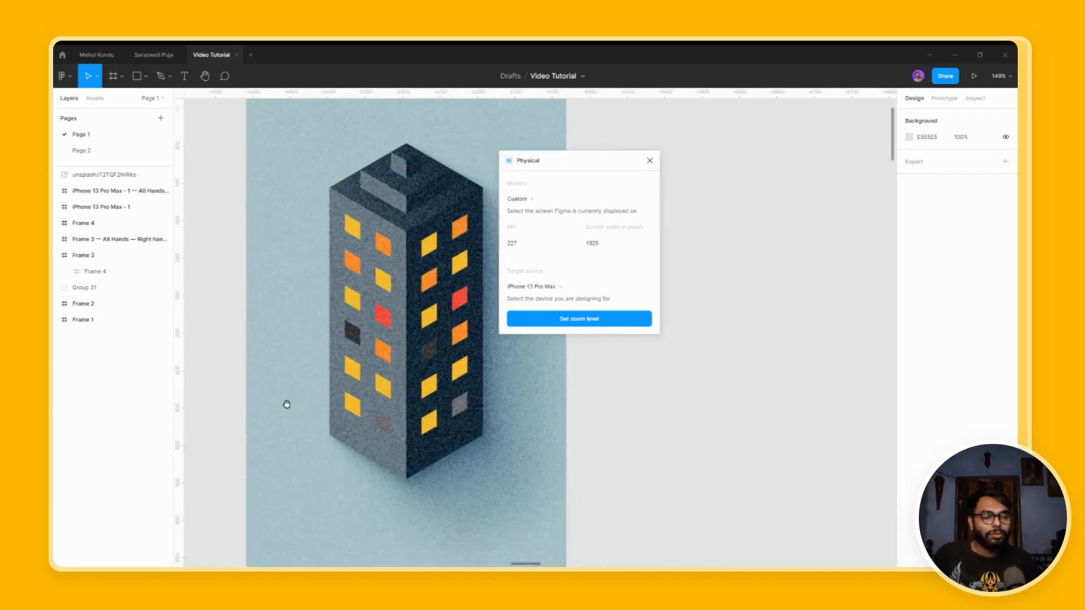
pyautogui.scroll(-3, 287, 339)
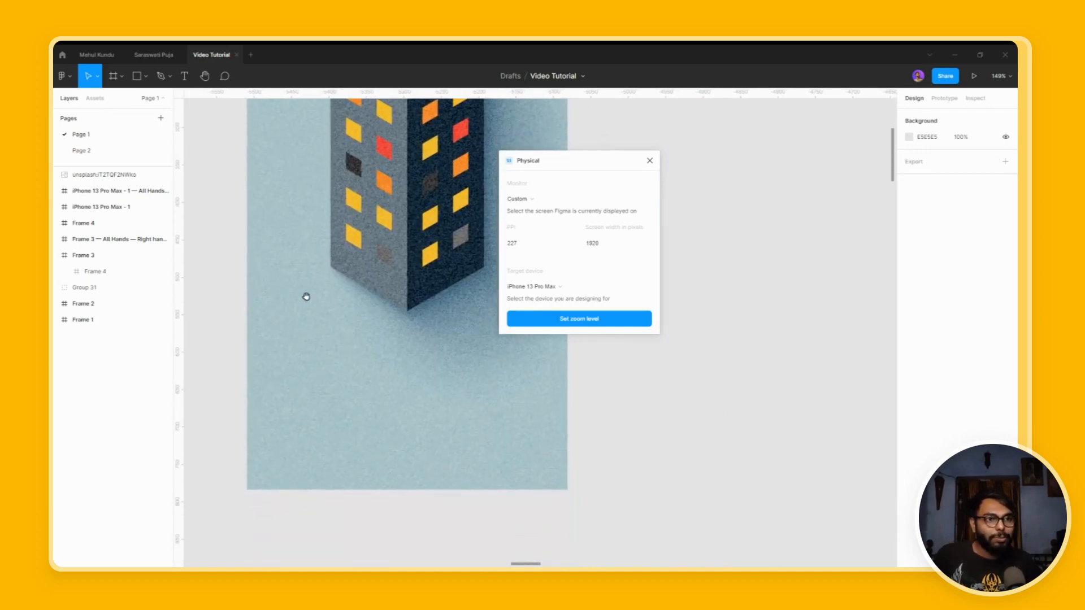
pyautogui.moveTo(305, 298); pyautogui.dragTo(323, 501)
pyautogui.scroll(3, 323, 502)
pyautogui.moveTo(322, 402); pyautogui.dragTo(321, 297)
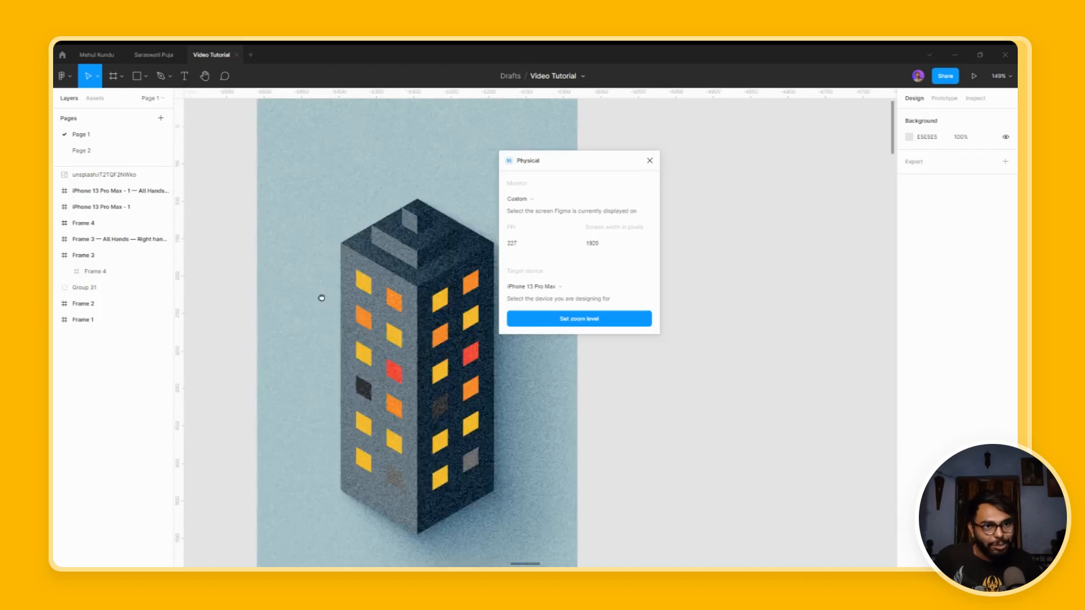
# - Try a monitor PPI of 441 and apply the resulting zoom level
pyautogui.click(512, 243)
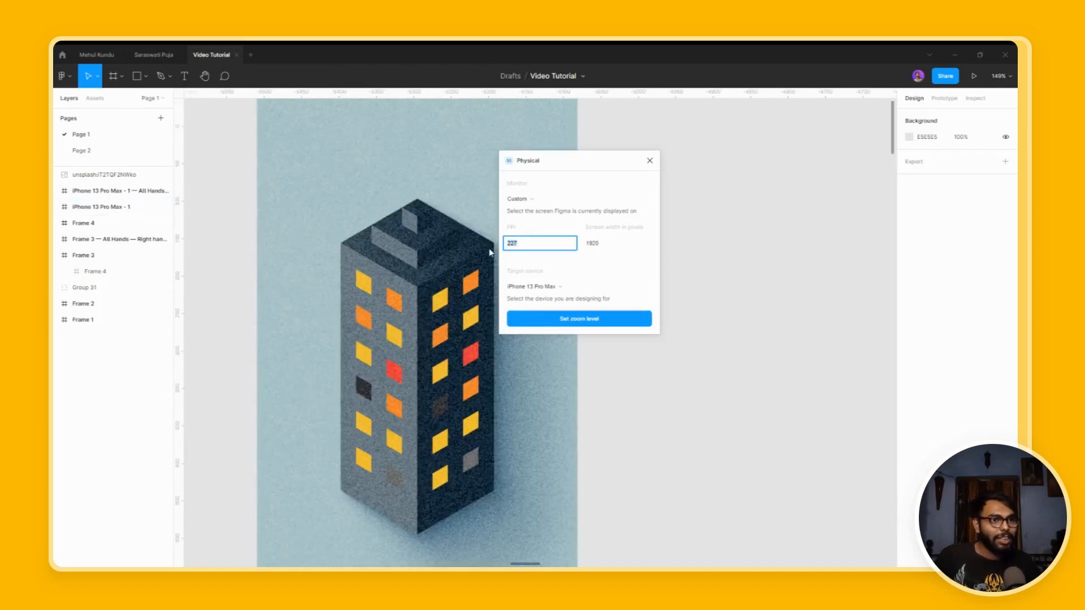
pyautogui.write('441')
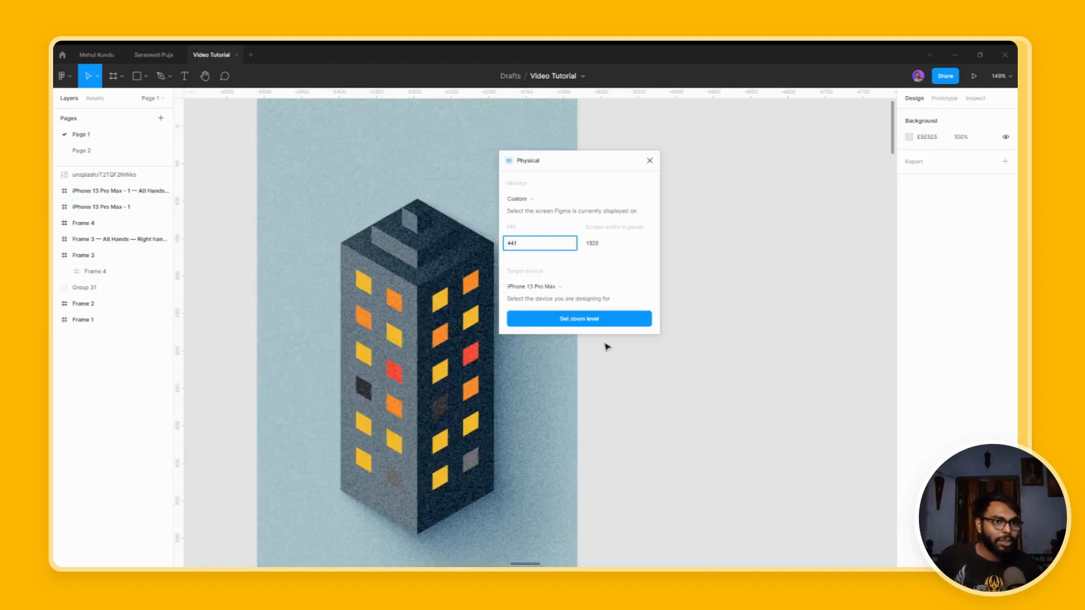
pyautogui.click(590, 320)
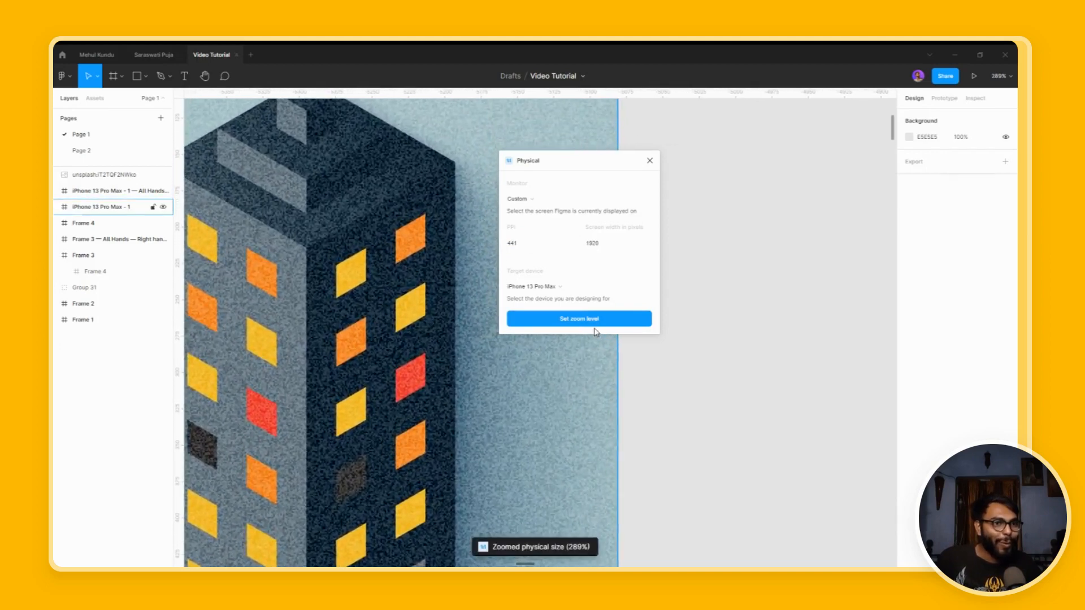
# - Set the monitor PPI to 120 and apply the zoom level to view the whole iPhone 13 Pro Max - 1 frame
pyautogui.click(555, 240)
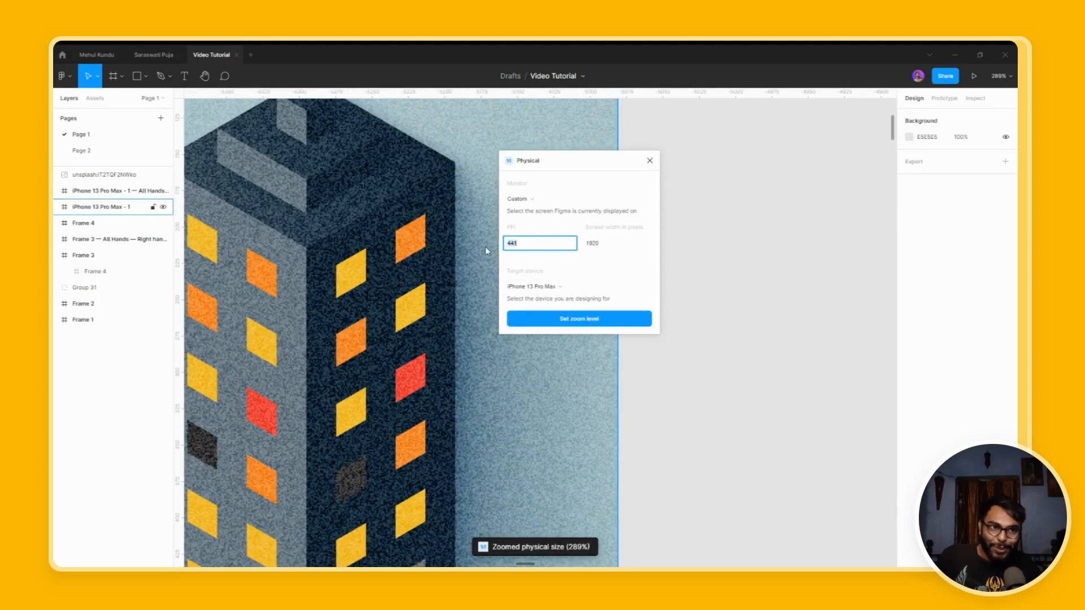
pyautogui.write('120')
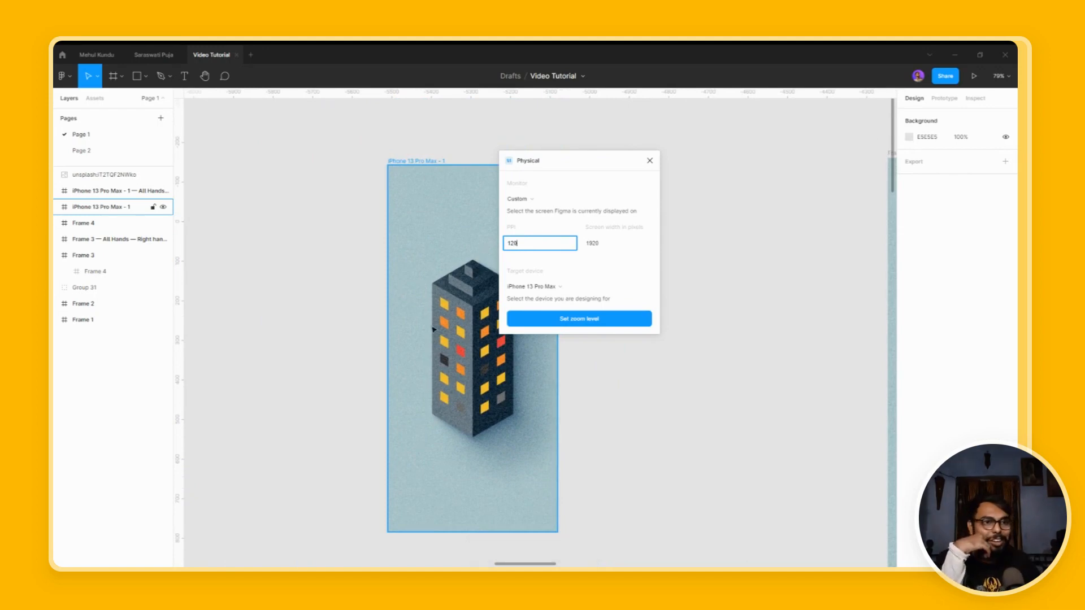
pyautogui.click(356, 502)
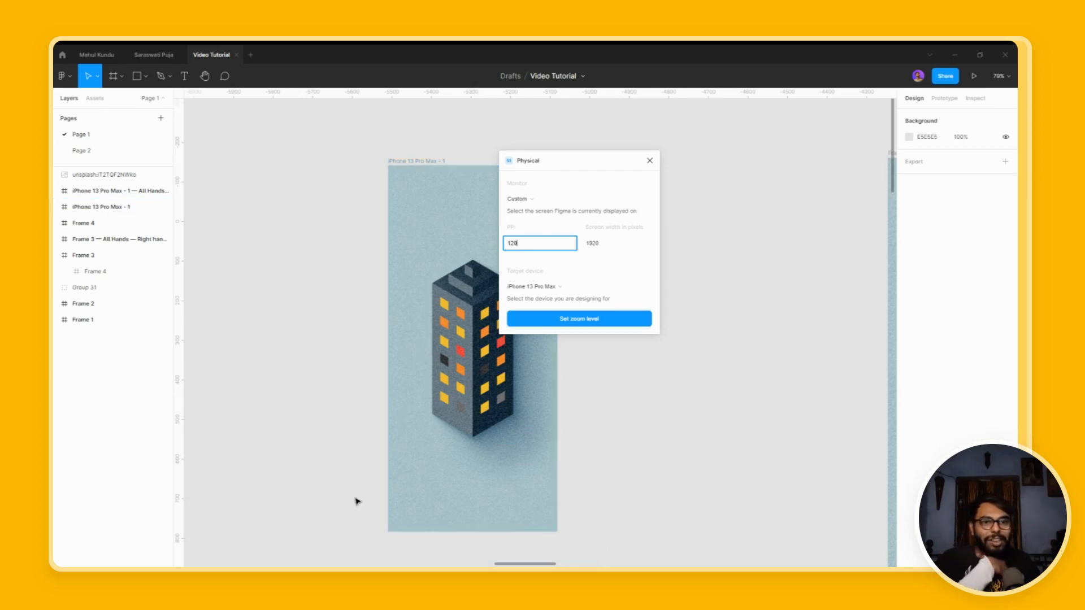
# - Set the monitor to MacBook Pro 15" (2012 or later), apply the zoom level and close the Physical plugin
pyautogui.click(537, 198)
pyautogui.scroll(-3, 565, 283)
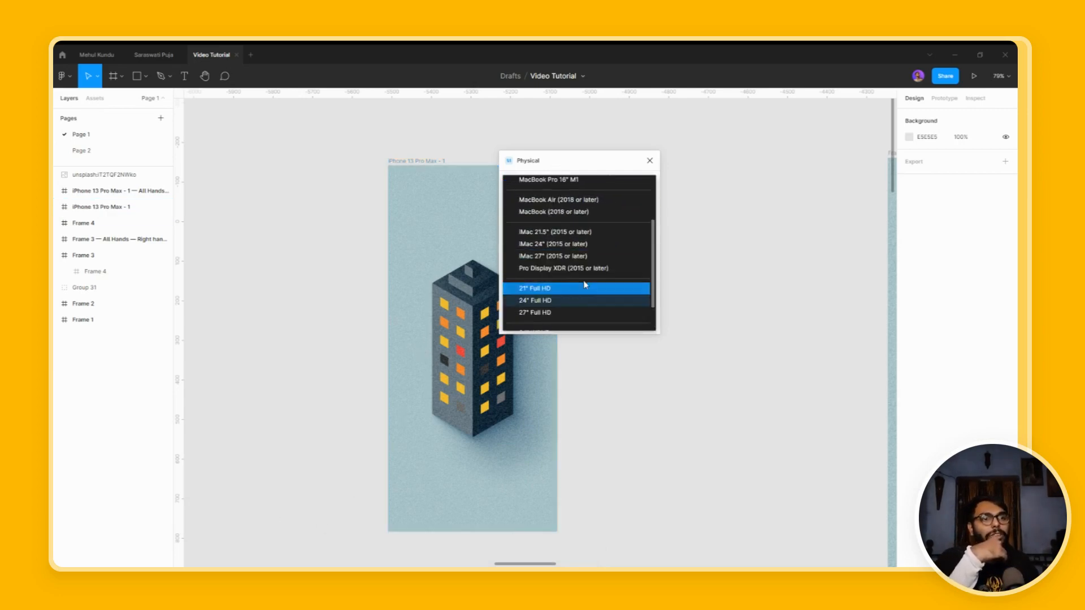
pyautogui.scroll(-2, 586, 304)
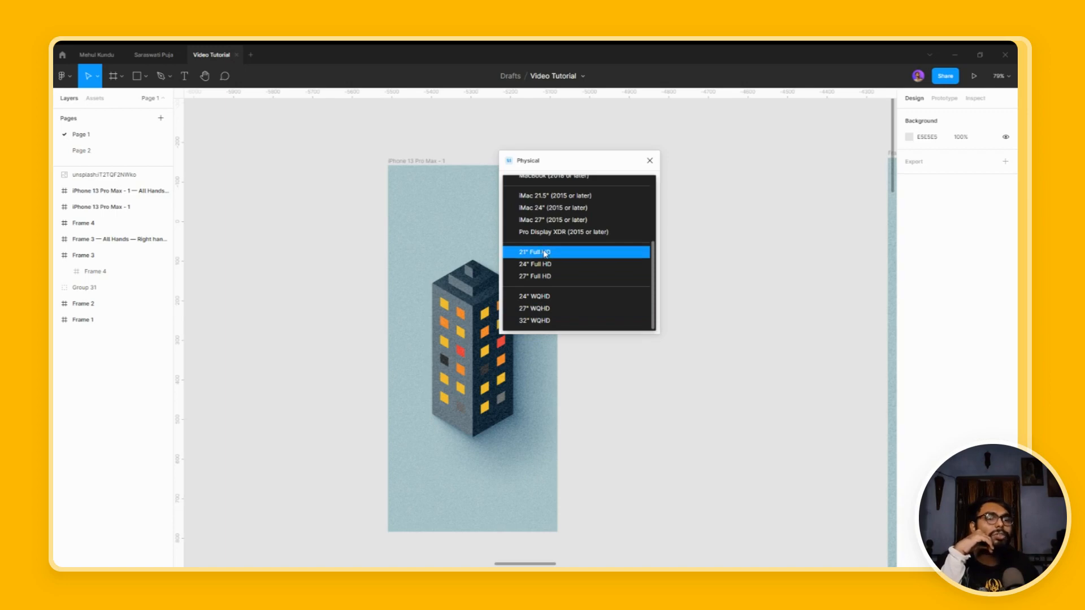
pyautogui.scroll(3, 545, 254)
pyautogui.scroll(-3, 545, 253)
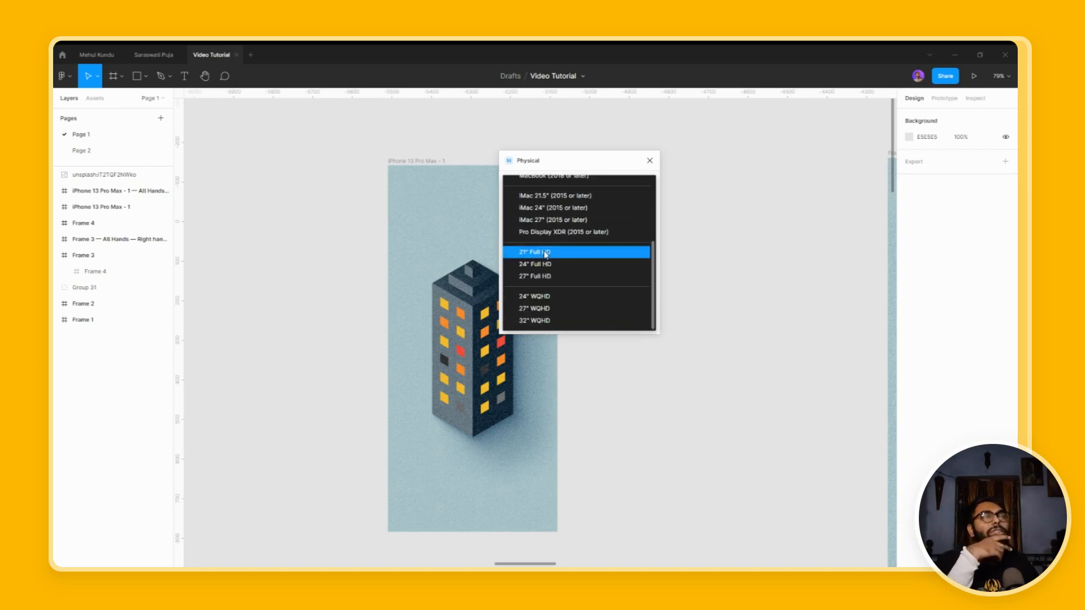
pyautogui.scroll(4, 546, 255)
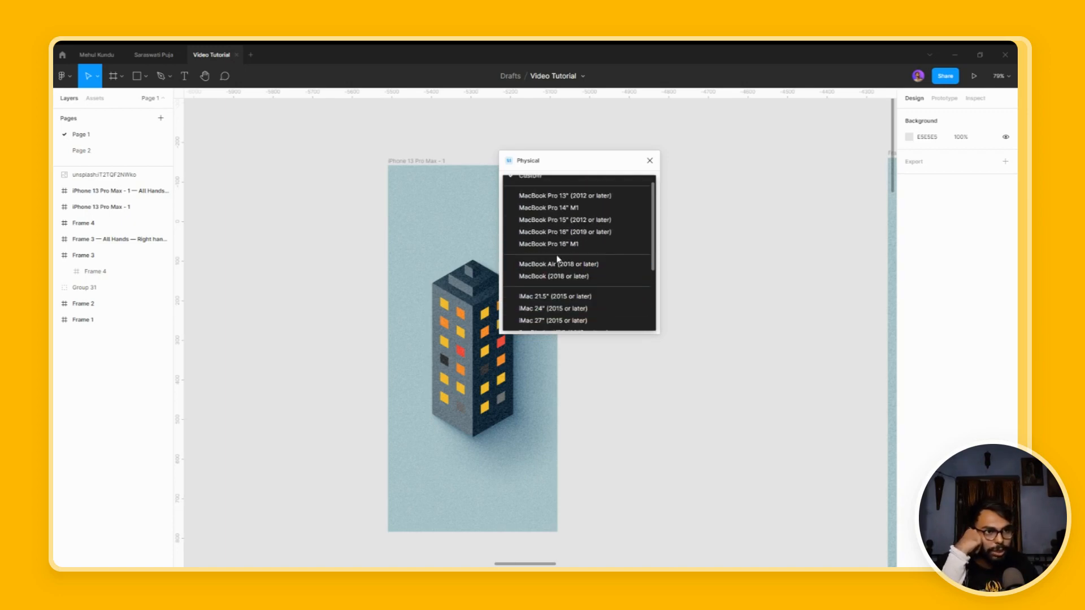
pyautogui.click(578, 220)
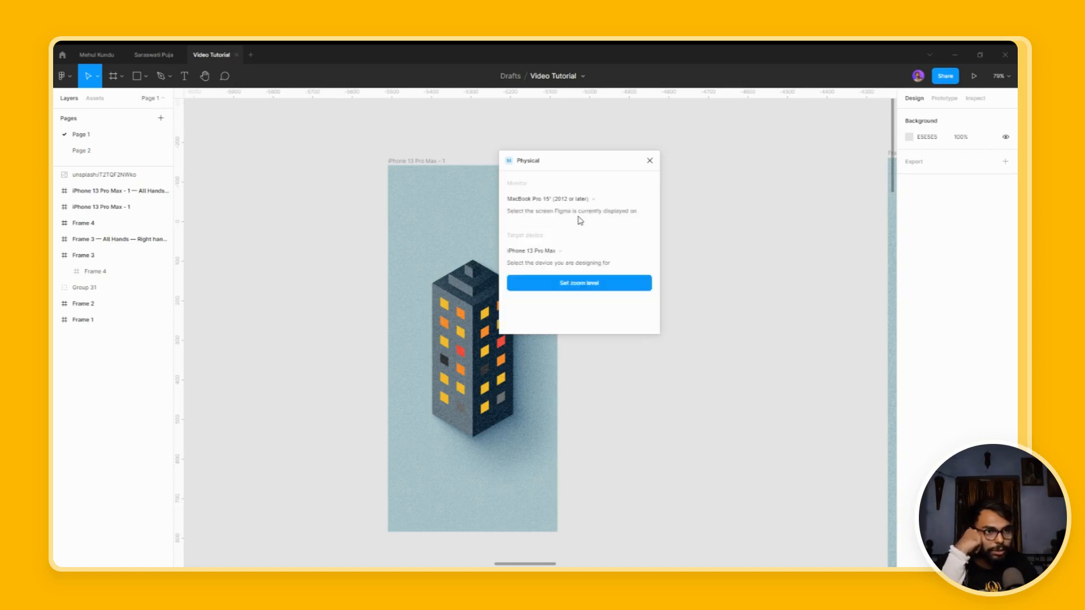
pyautogui.click(574, 285)
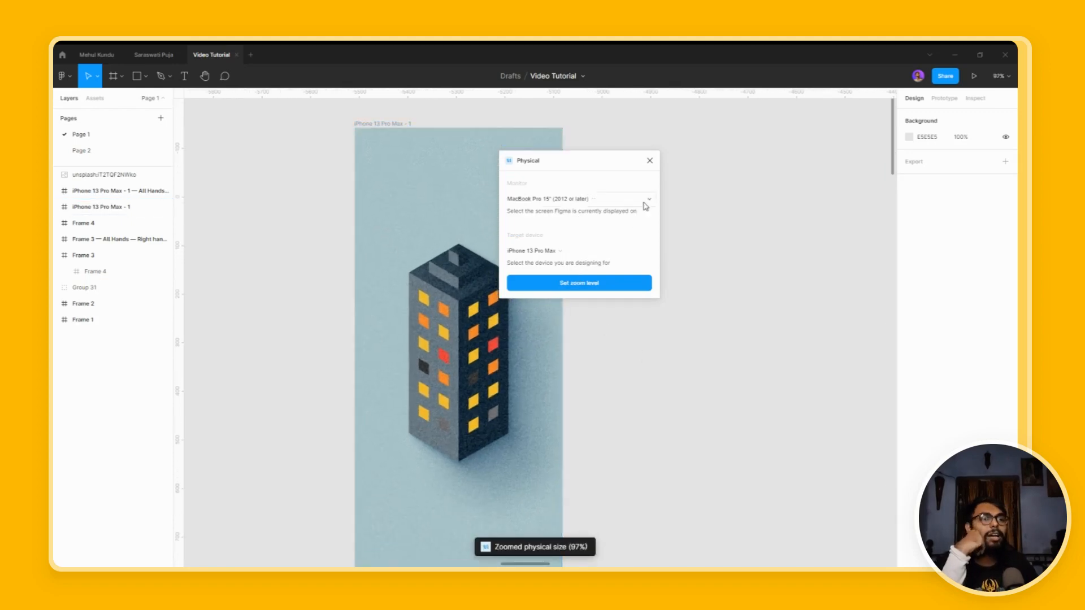
pyautogui.click(650, 161)
pyautogui.scroll(-1, 625, 375)
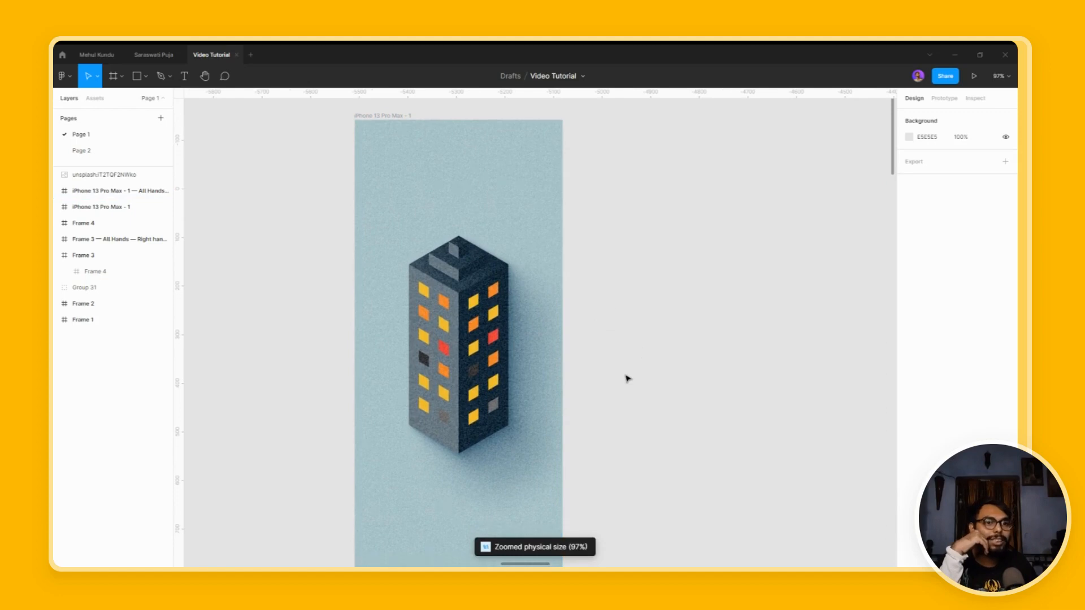
pyautogui.scroll(-2, 626, 377)
pyautogui.scroll(1, 626, 378)
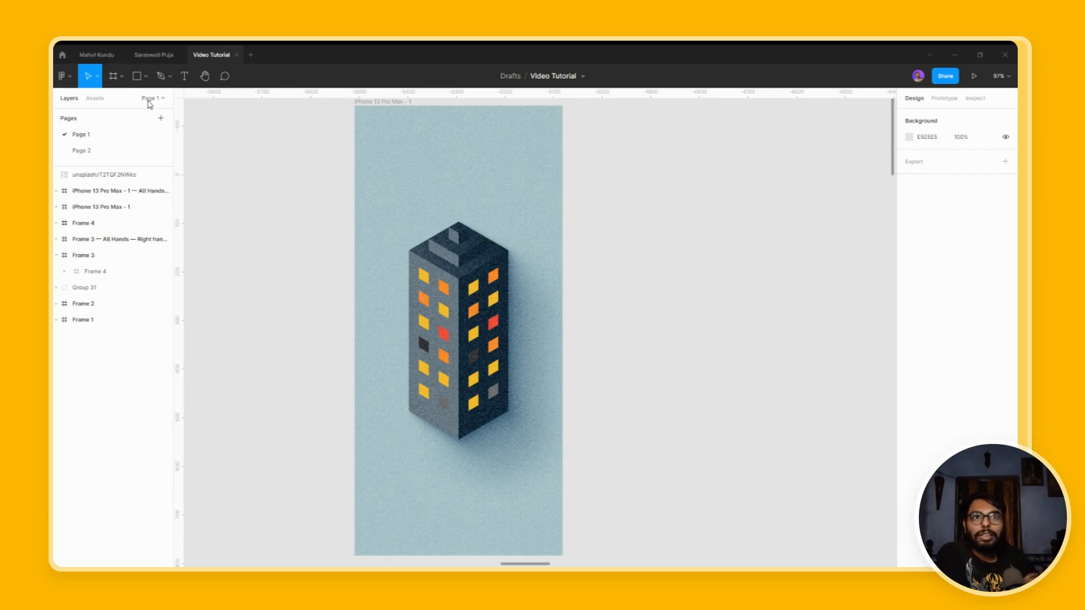
pyautogui.click(114, 75)
pyautogui.click(617, 272)
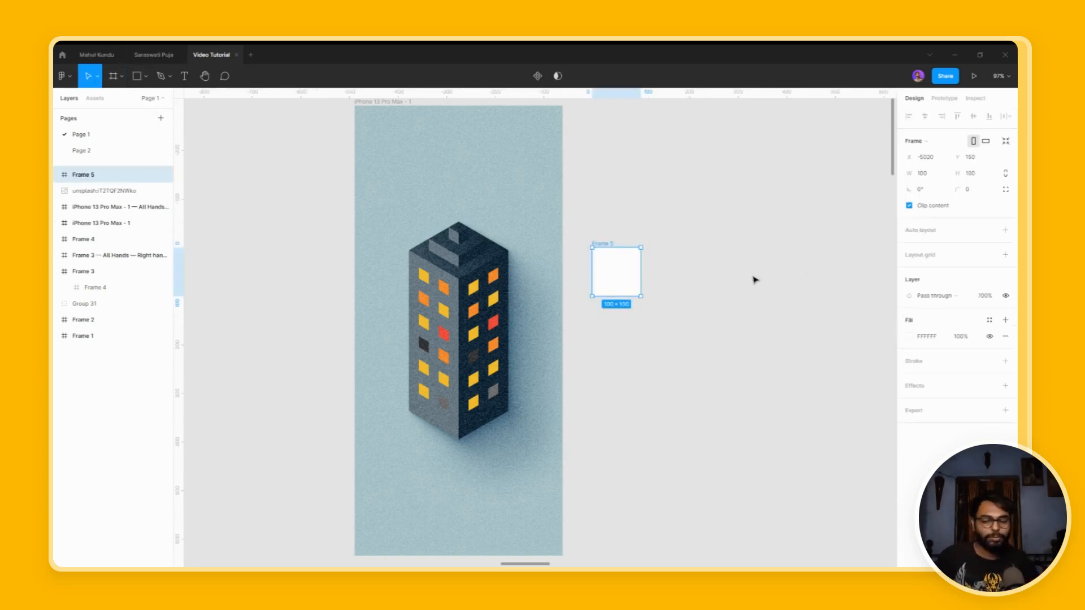
pyautogui.press('Delete')
# - Add an A4 paper frame of 595 × 842 in the empty canvas area beside Frame 4
pyautogui.scroll(-5, 671, 293)
pyautogui.scroll(-2, 699, 322)
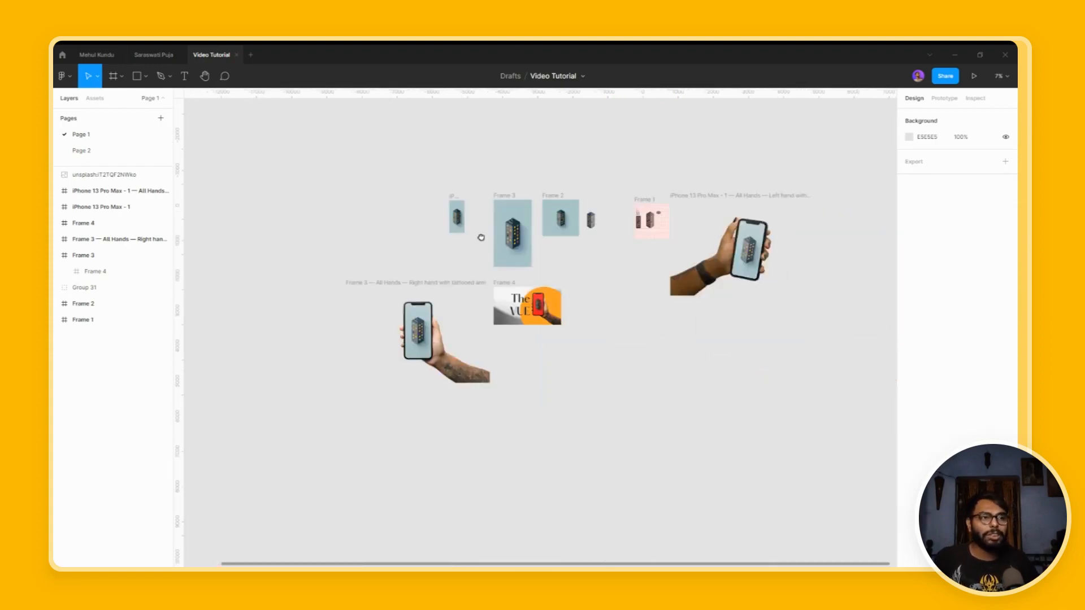
pyautogui.moveTo(481, 238); pyautogui.dragTo(435, 239)
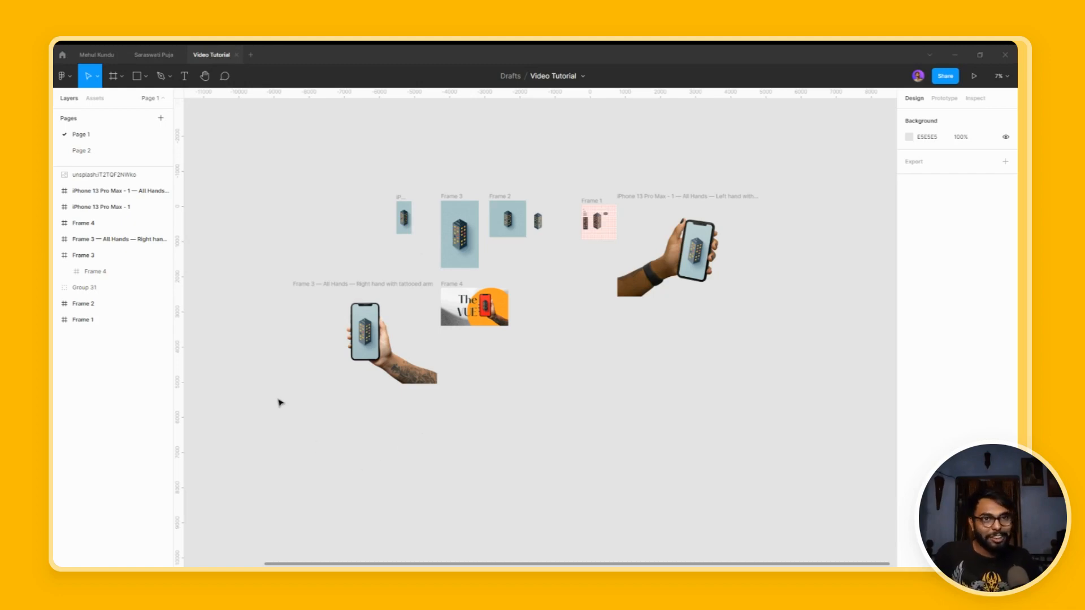
pyautogui.click(113, 71)
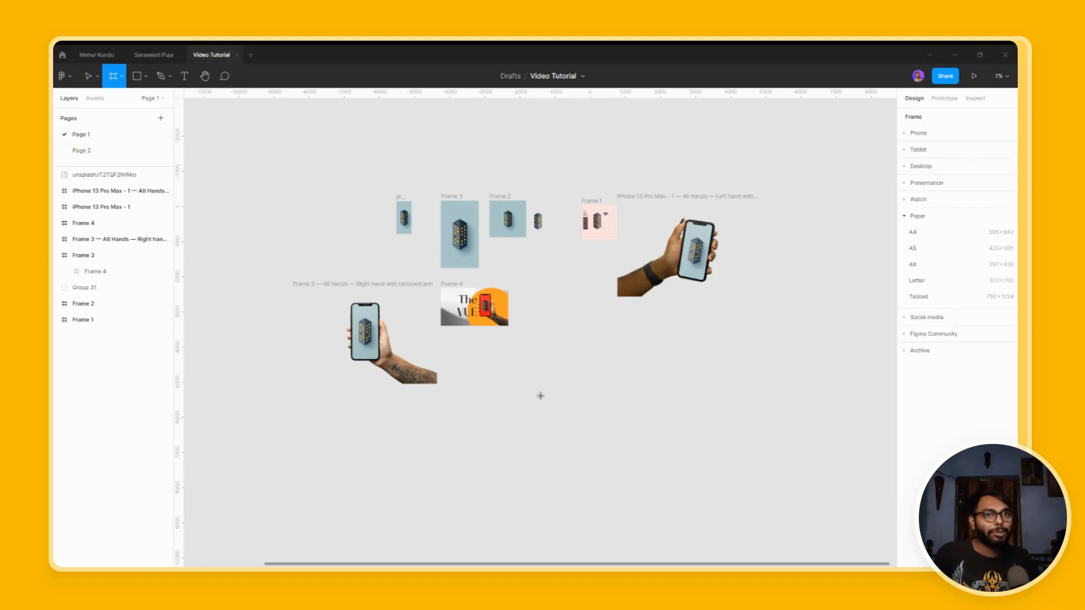
pyautogui.click(917, 234)
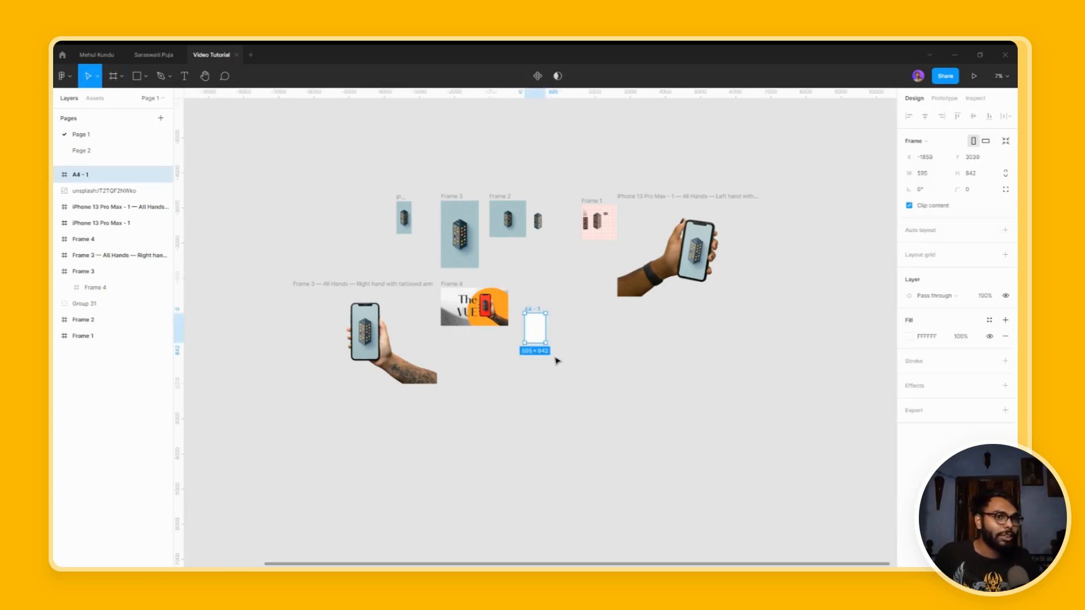
pyautogui.click(559, 380)
pyautogui.click(535, 312)
pyautogui.click(594, 392)
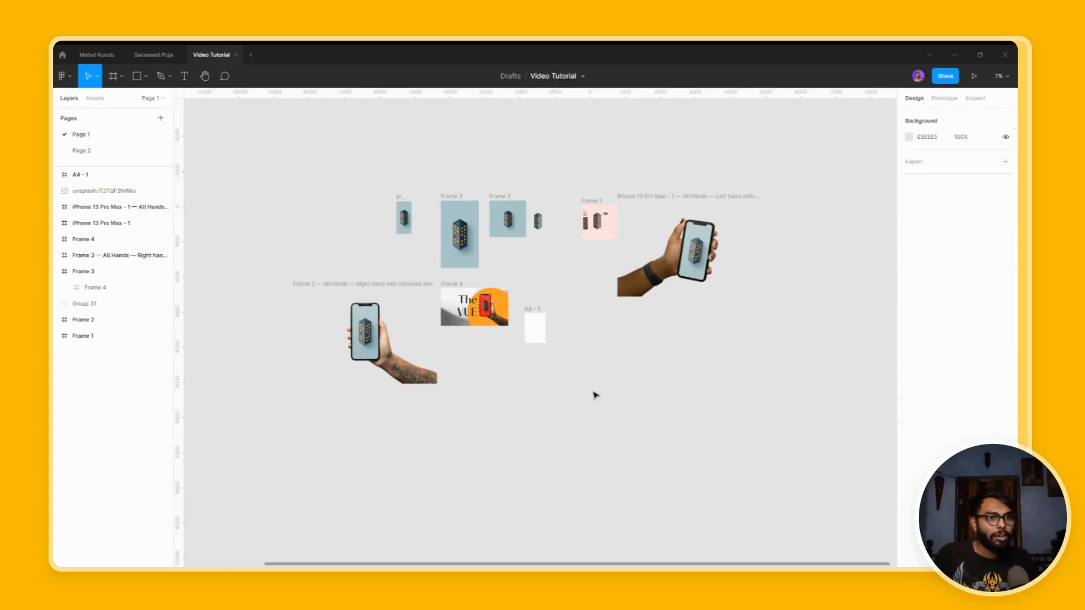
# - Hide the interface and apply the Physical plugin's zoom level to the selected A4 - 1 frame, closing the plugin
pyautogui.click(533, 314)
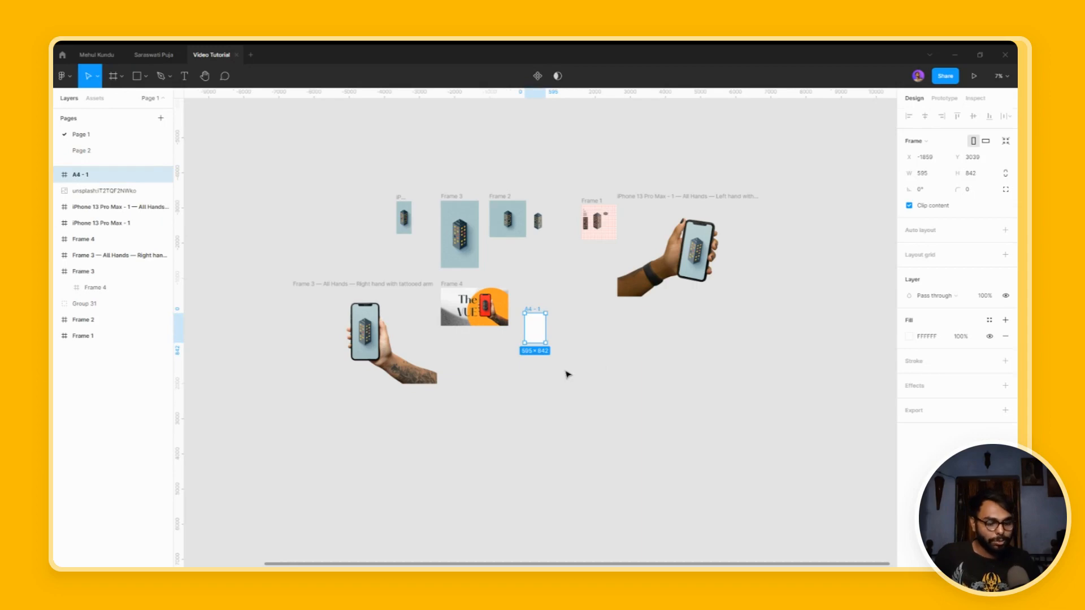
pyautogui.hotkey('ctrl', '\\')
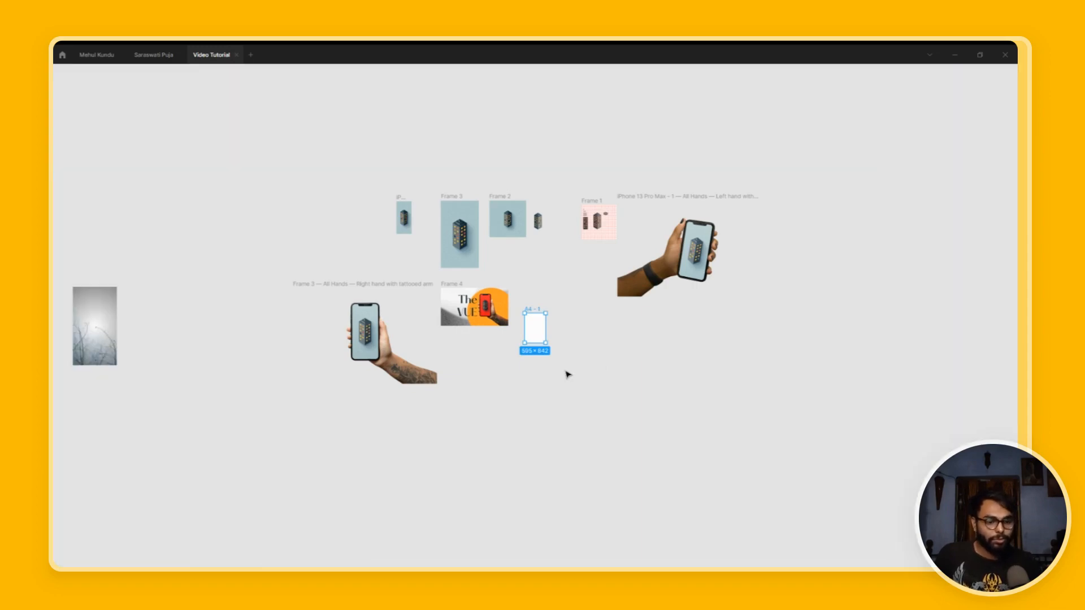
pyautogui.hotkey('ctrl', '/')
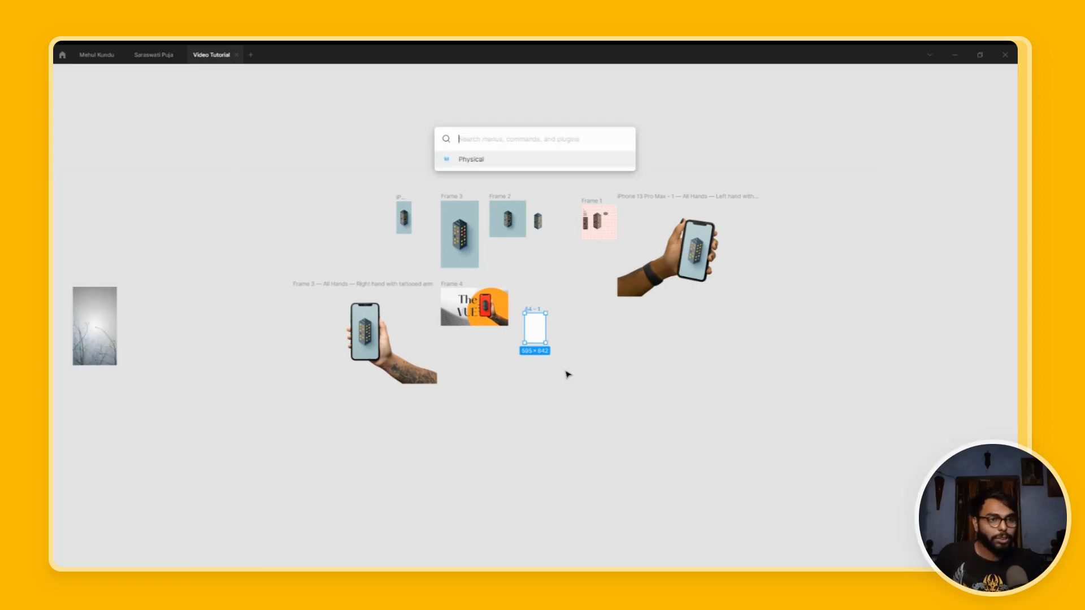
pyautogui.click(498, 164)
pyautogui.click(609, 288)
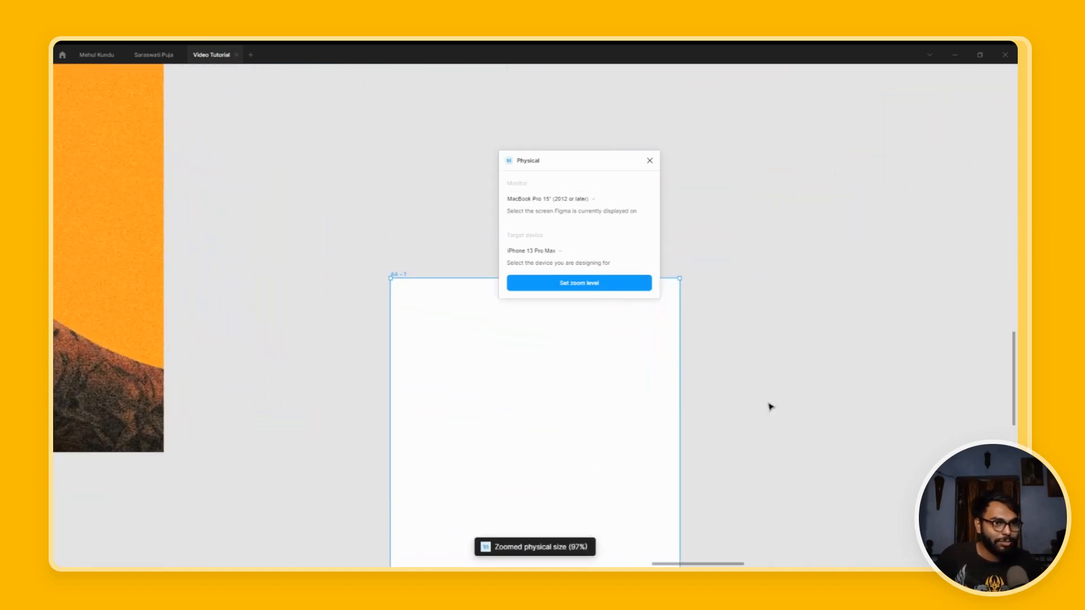
pyautogui.click(649, 160)
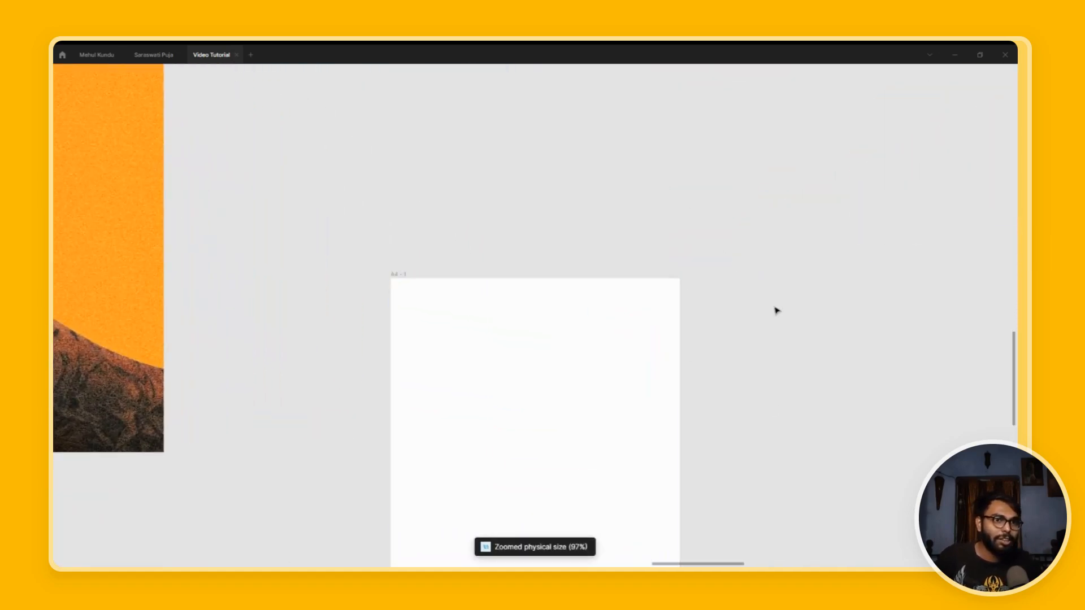
# - Examine the full height of the A4 - 1 frame at its physical zoom level
pyautogui.scroll(-2, 776, 310)
pyautogui.scroll(-1, 776, 310)
pyautogui.scroll(4, 776, 310)
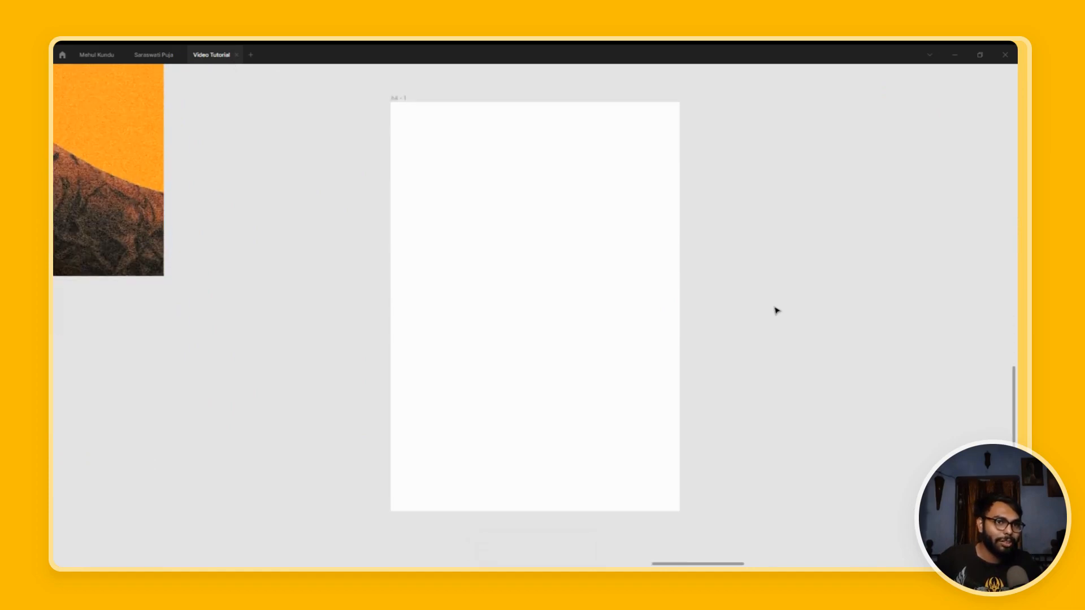
pyautogui.scroll(-4, 776, 310)
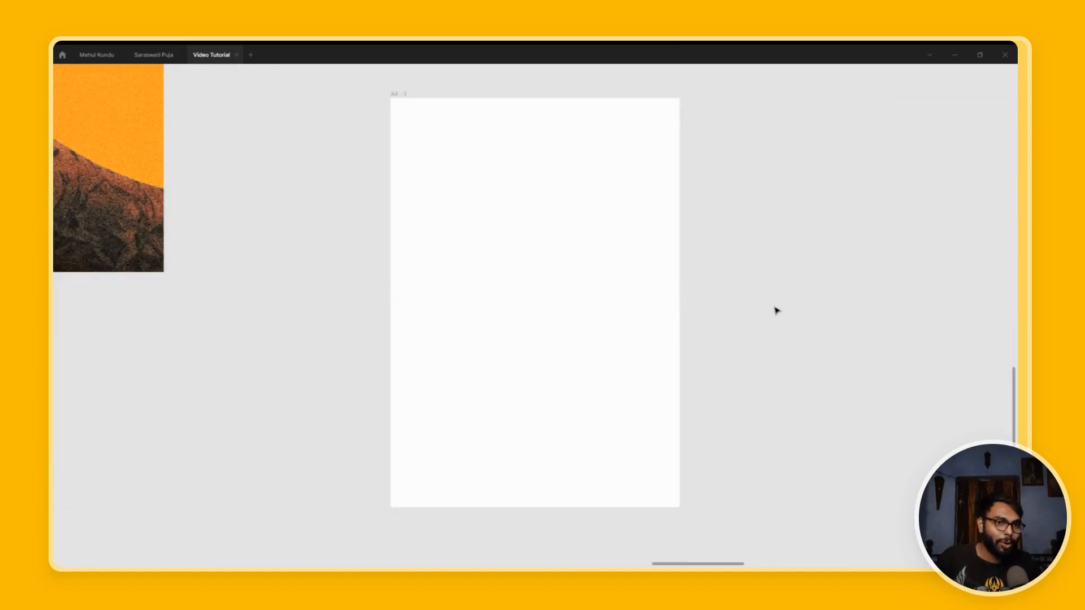
pyautogui.scroll(1, 775, 310)
pyautogui.scroll(3, 775, 310)
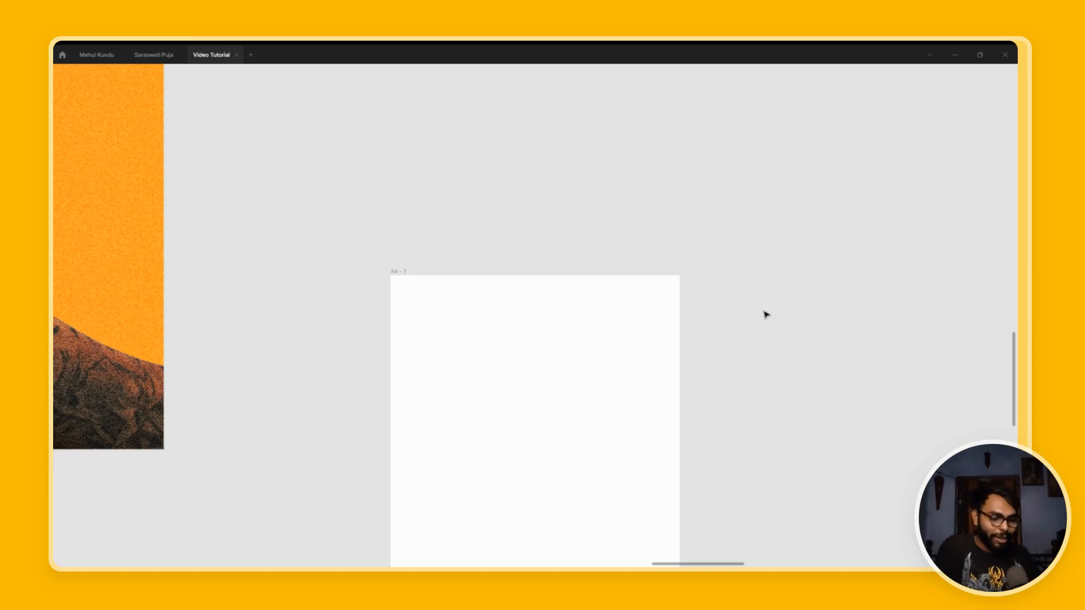
# - Toggle the interface's visibility several times, leaving it shown around the canvas
pyautogui.hotkey('ctrl', '\\')
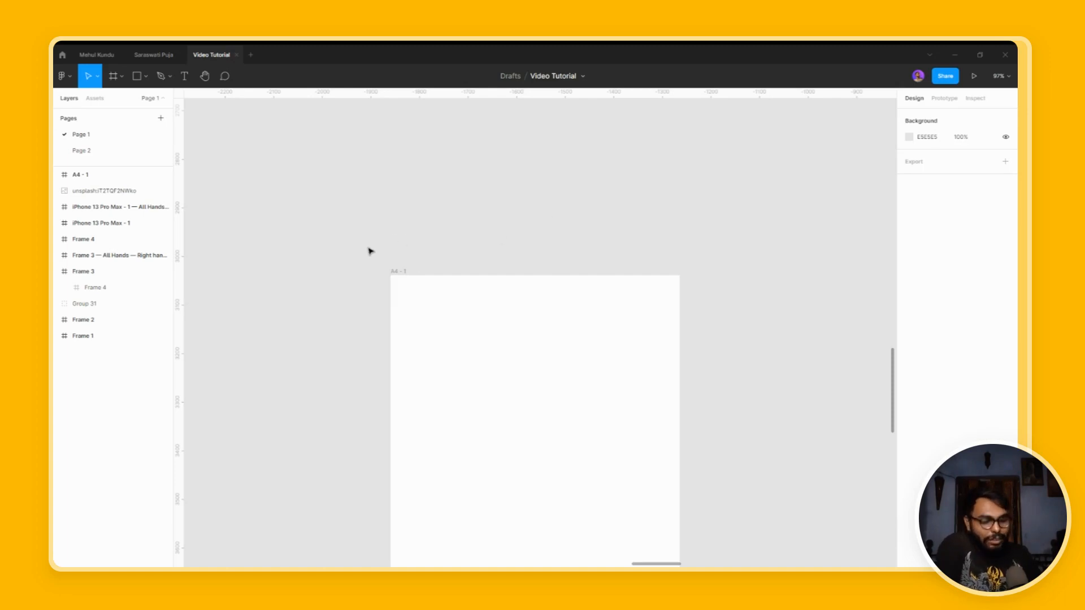
pyautogui.hotkey('ctrl', '\\')
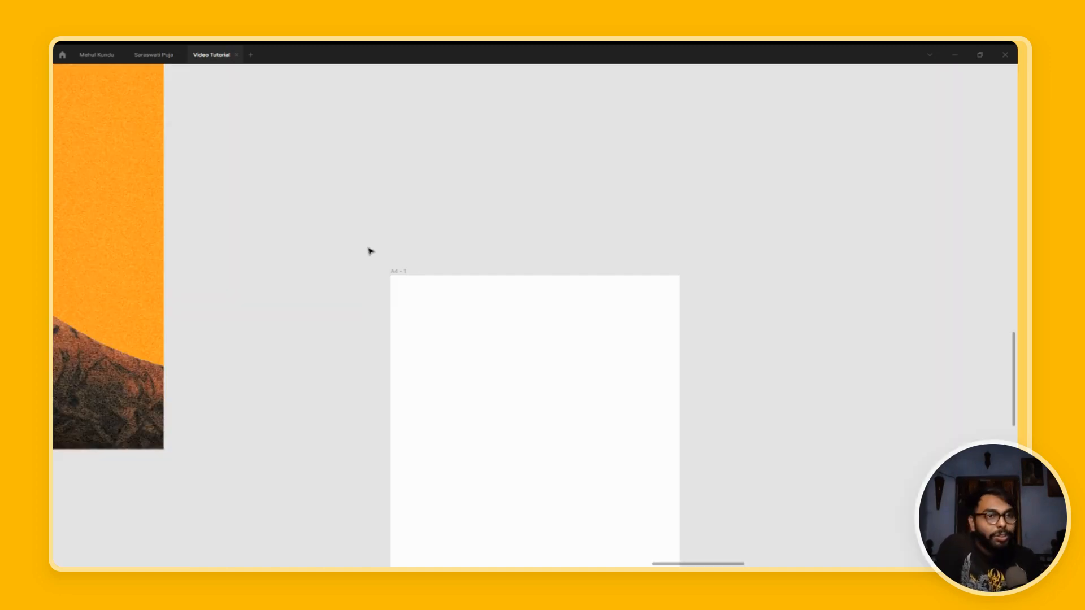
pyautogui.hotkey('ctrl', '\\')
pyautogui.hotkey('ctrl', '\\')
pyautogui.hotkey('ctrl', '\\')
# - Reopen the Physical plugin, look through the monitor presets and choose Custom
pyautogui.hotkey('ctrl', '/')
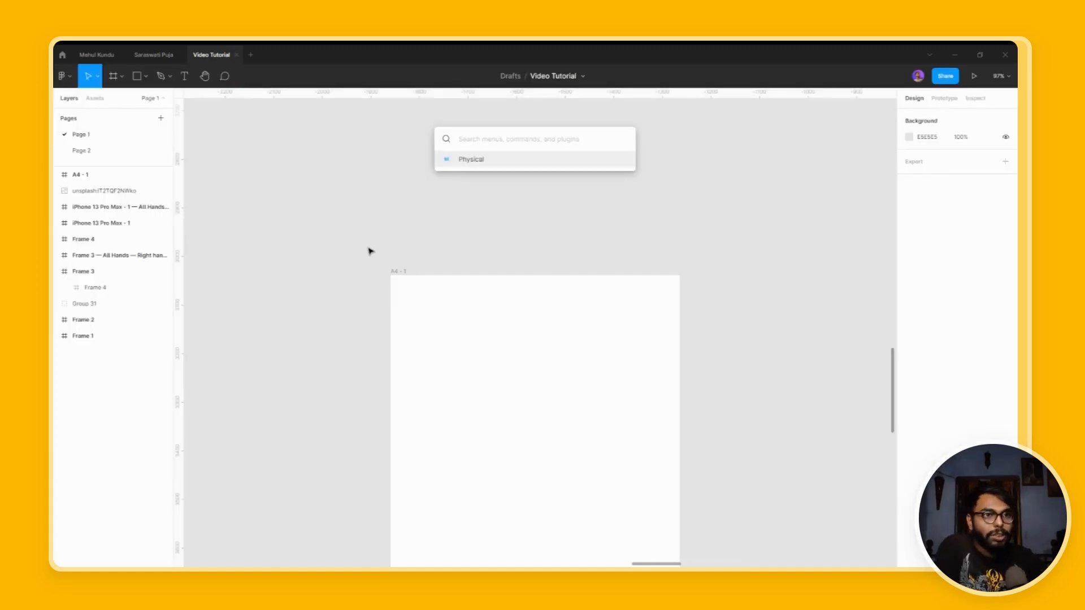
pyautogui.click(481, 163)
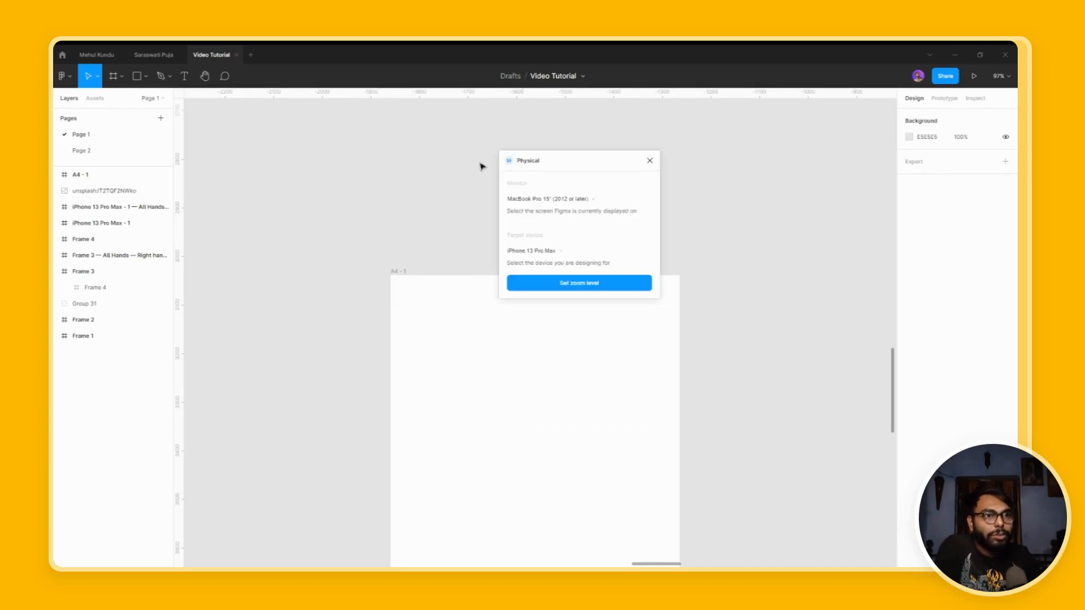
pyautogui.click(579, 202)
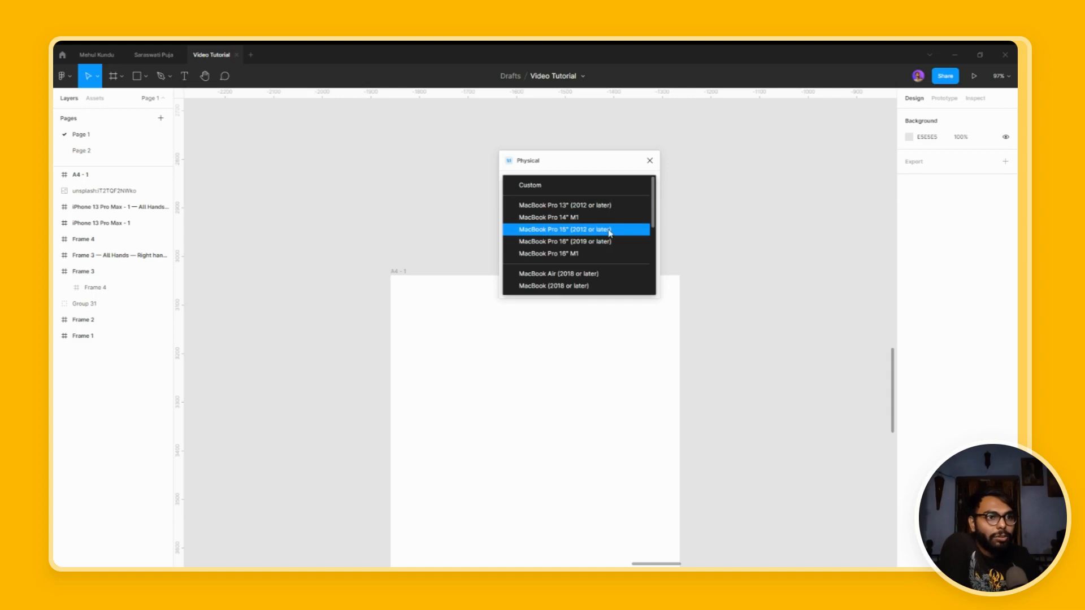
pyautogui.scroll(-5, 608, 268)
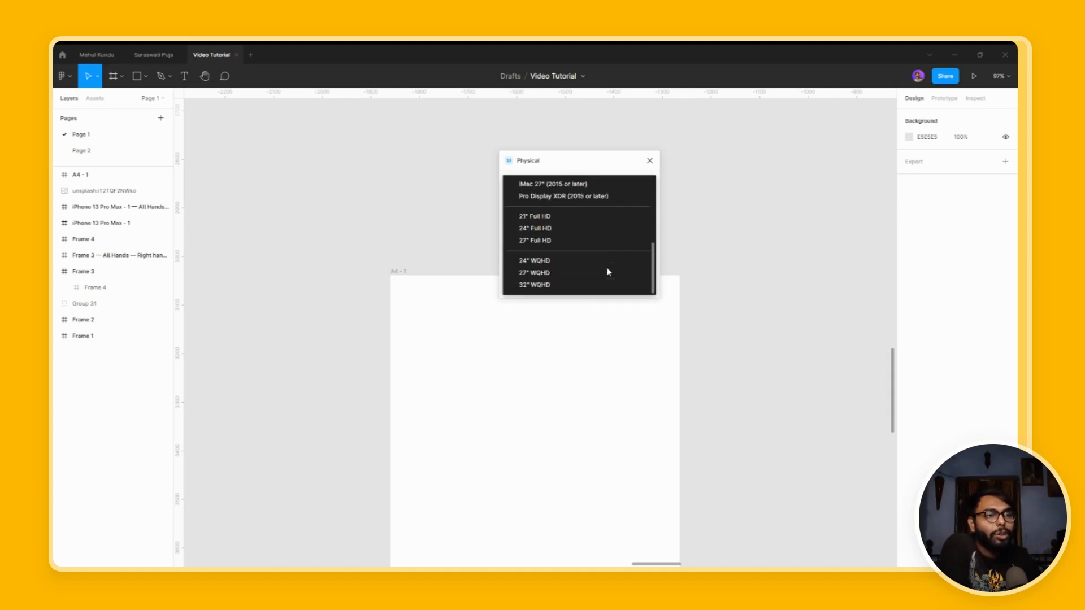
pyautogui.scroll(5, 608, 272)
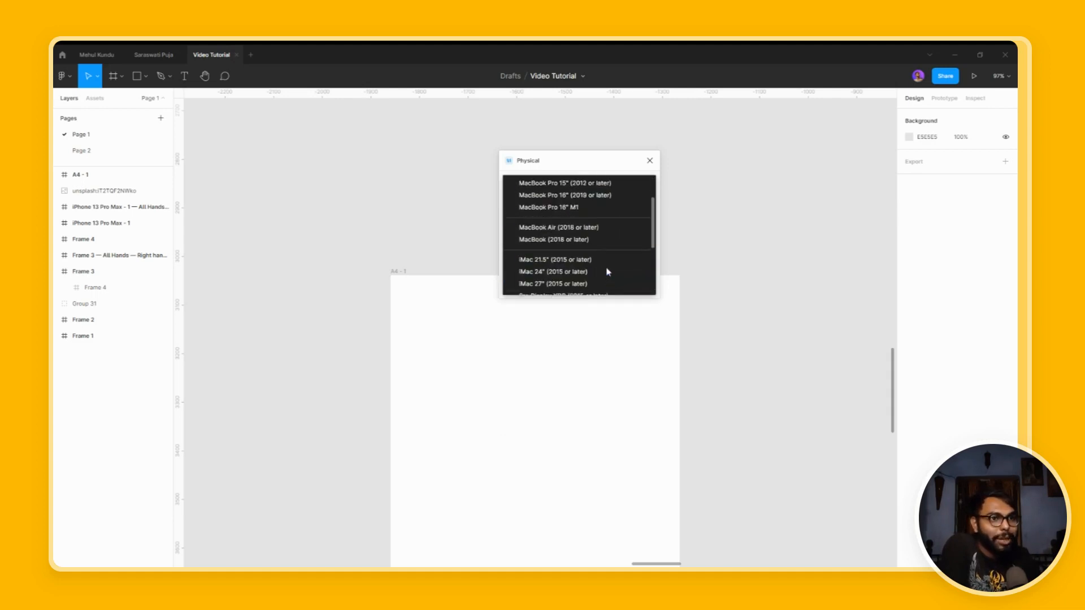
pyautogui.click(568, 184)
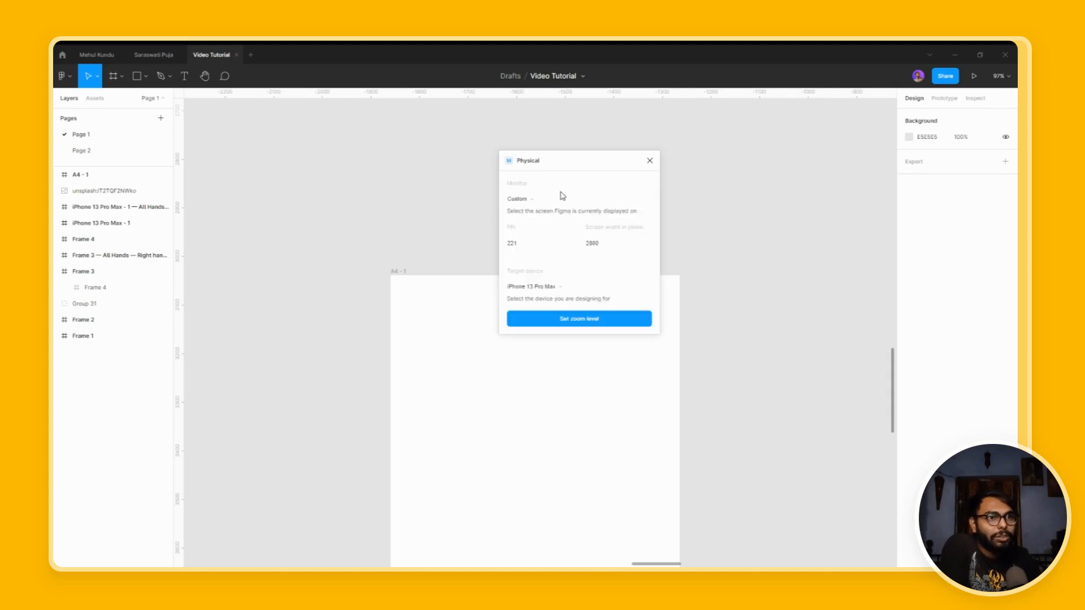
# - Set the custom monitor's screen width to 1920 pixels and apply the zoom level
pyautogui.click(521, 243)
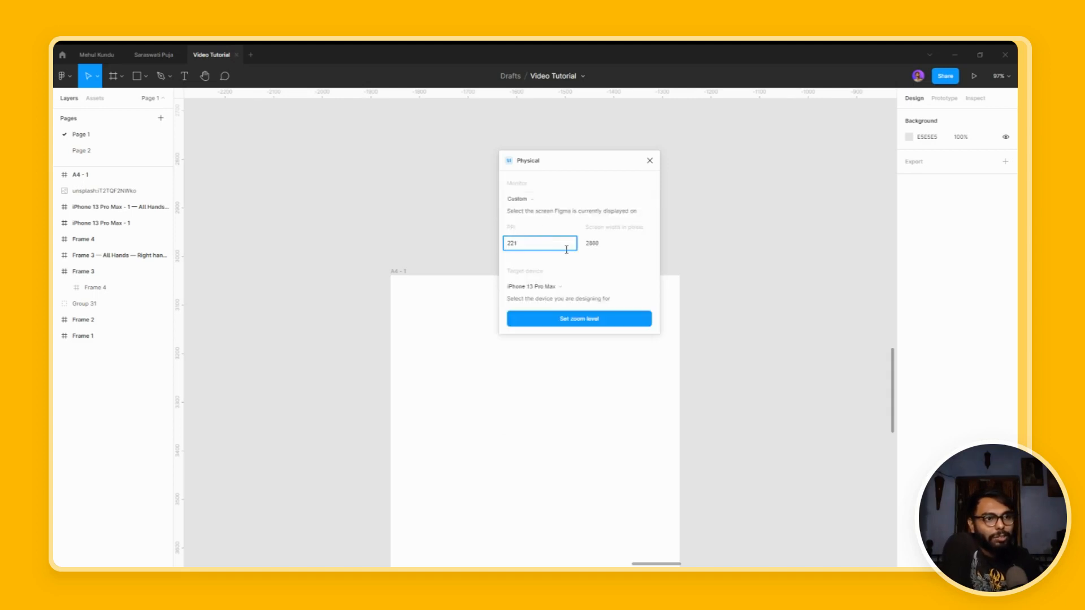
pyautogui.click(605, 243)
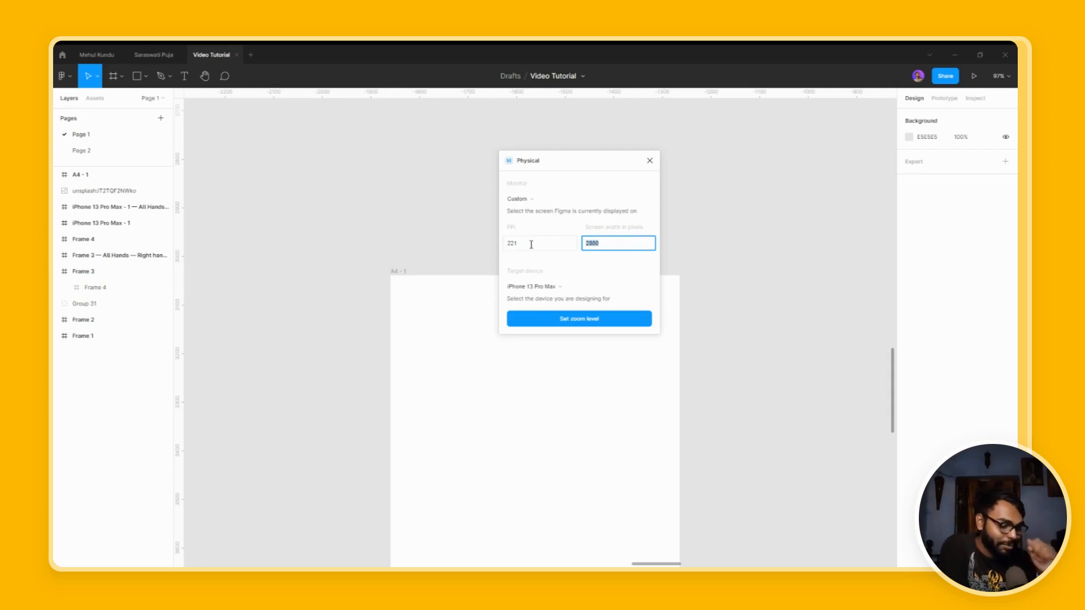
pyautogui.write('1920')
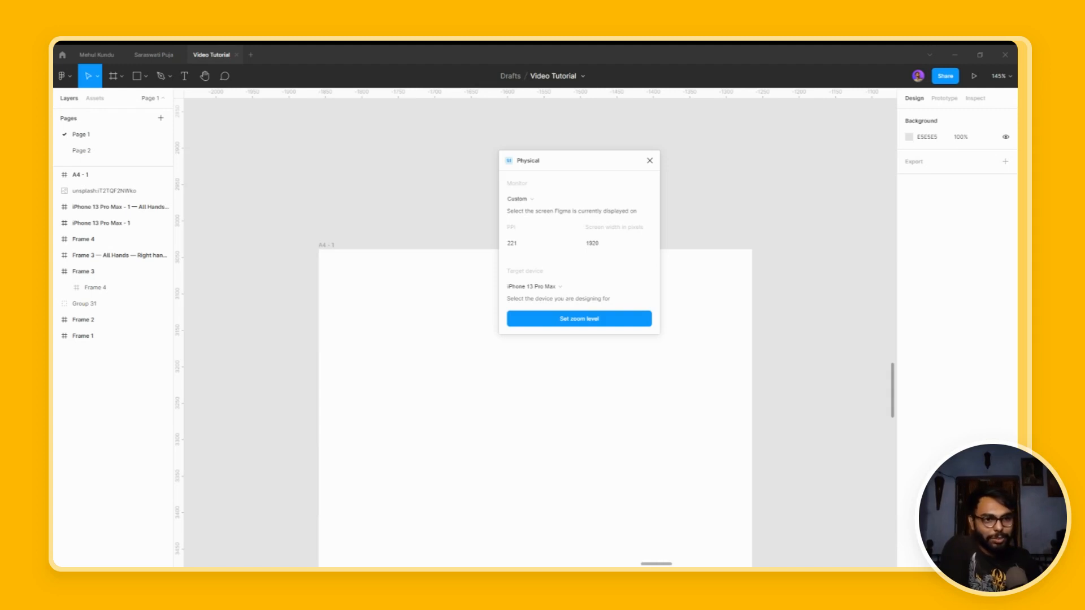
pyautogui.hotkey('alt', 'Tab')
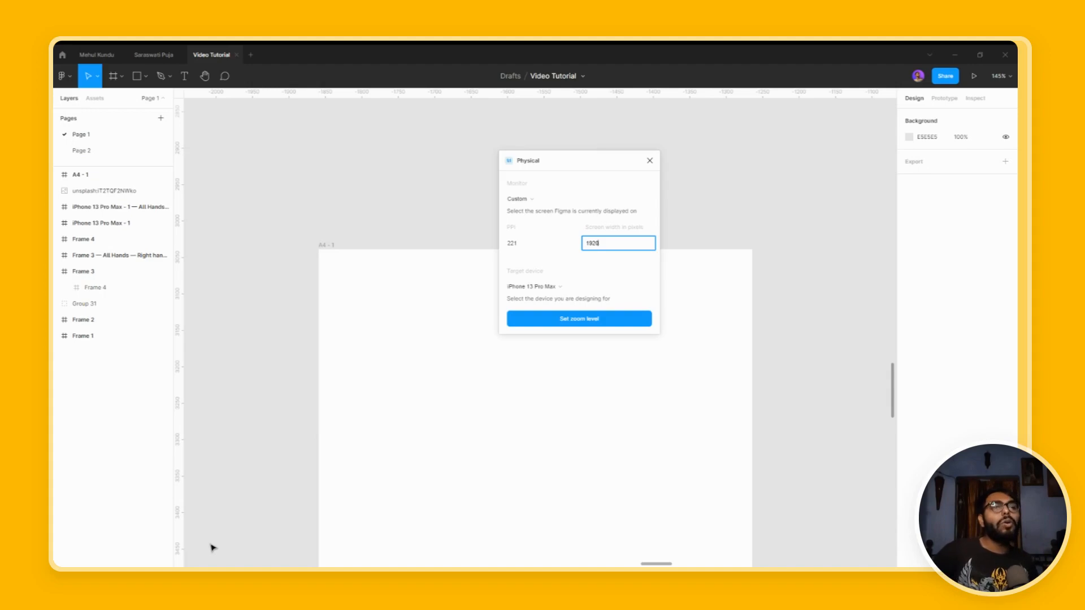
# - Switch the target device to Custom and select the A4 - 1 frame
pyautogui.click(531, 286)
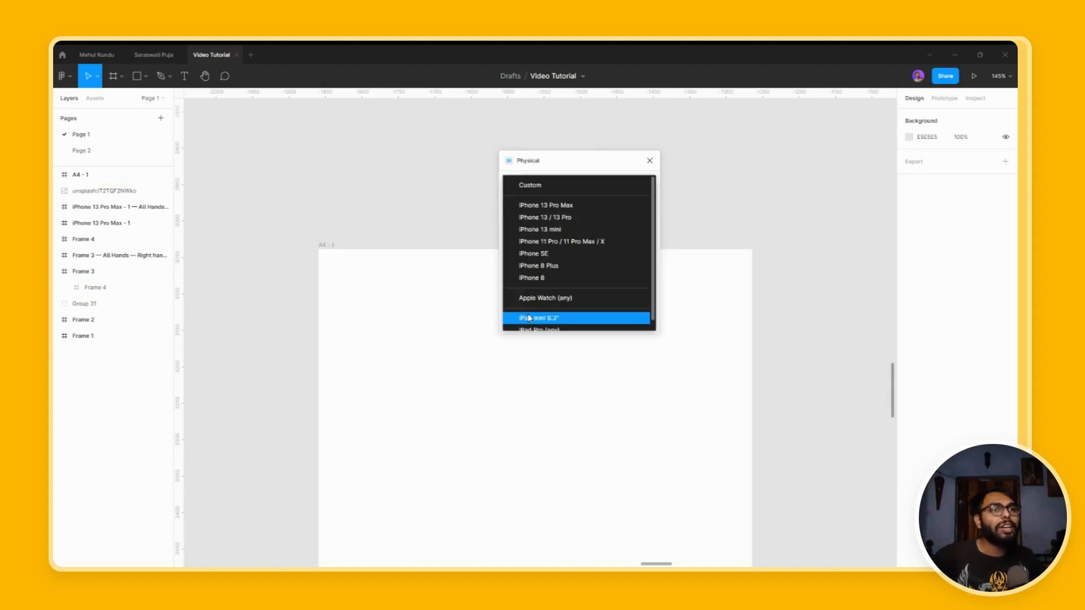
pyautogui.click(565, 187)
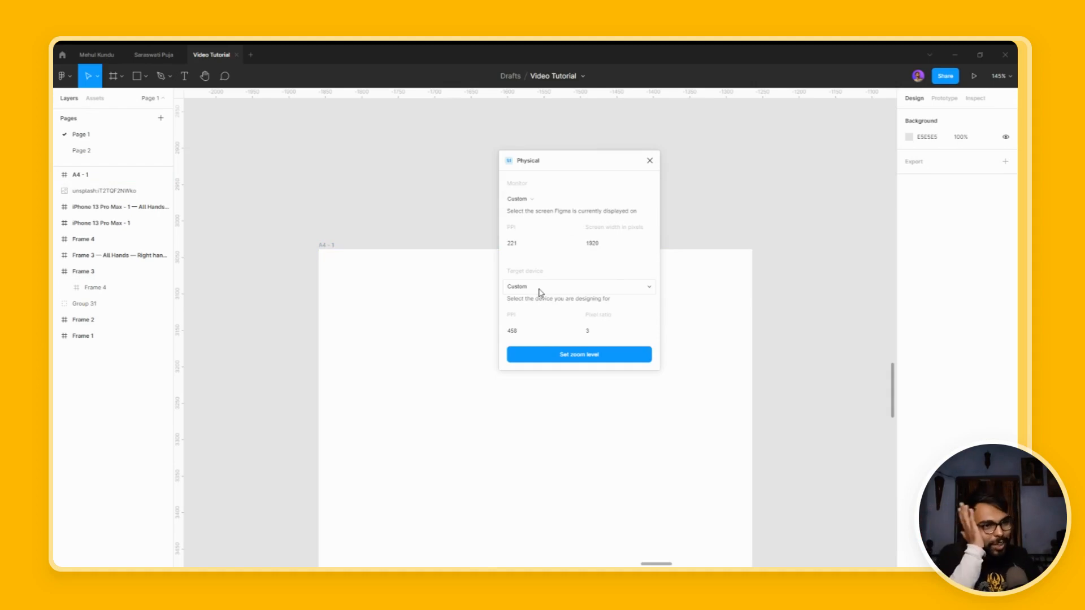
pyautogui.click(416, 268)
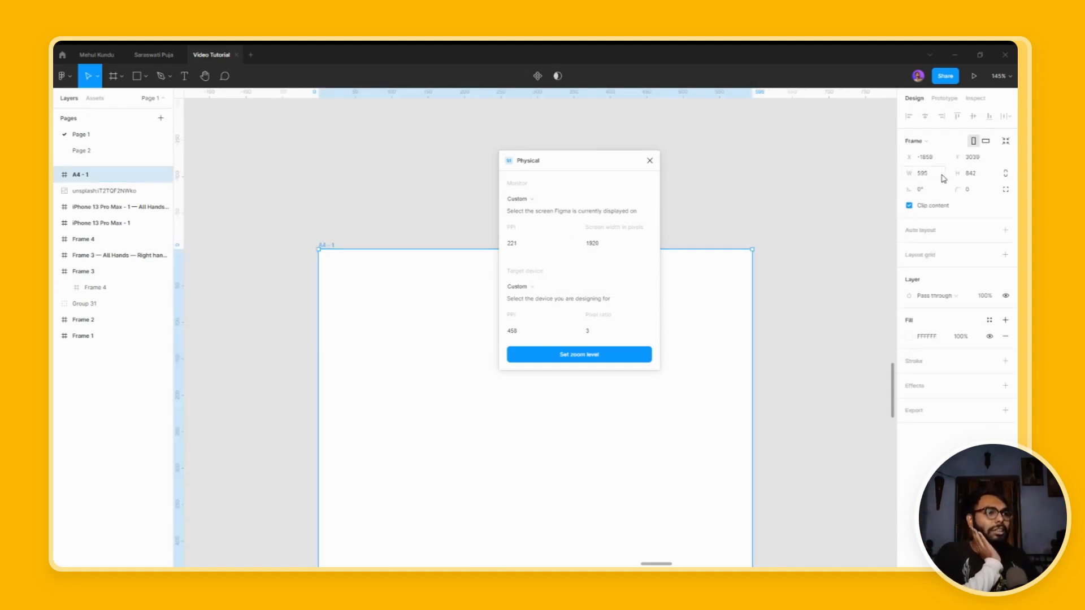